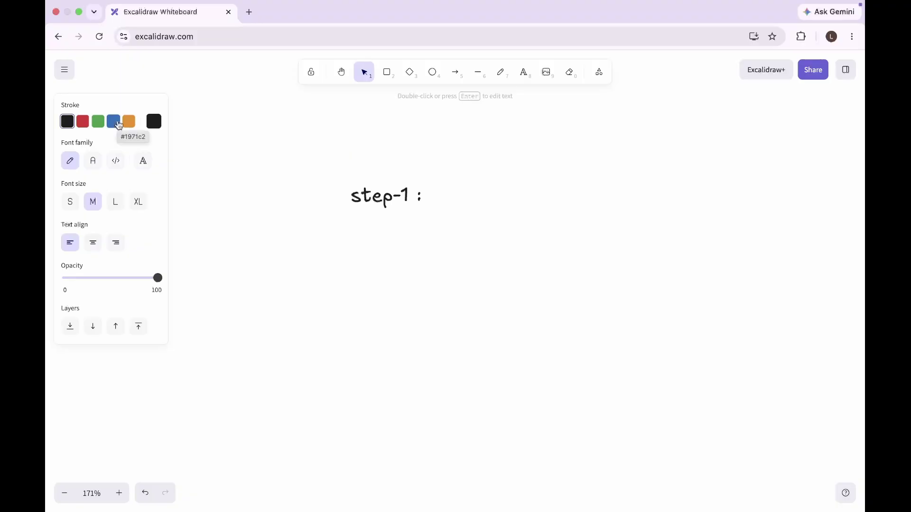
Make the "step-1 :" text blue and add "Manual Trigger" on the line below it.
click(119, 124)
text(Ma)
key(Return)
key(Return)
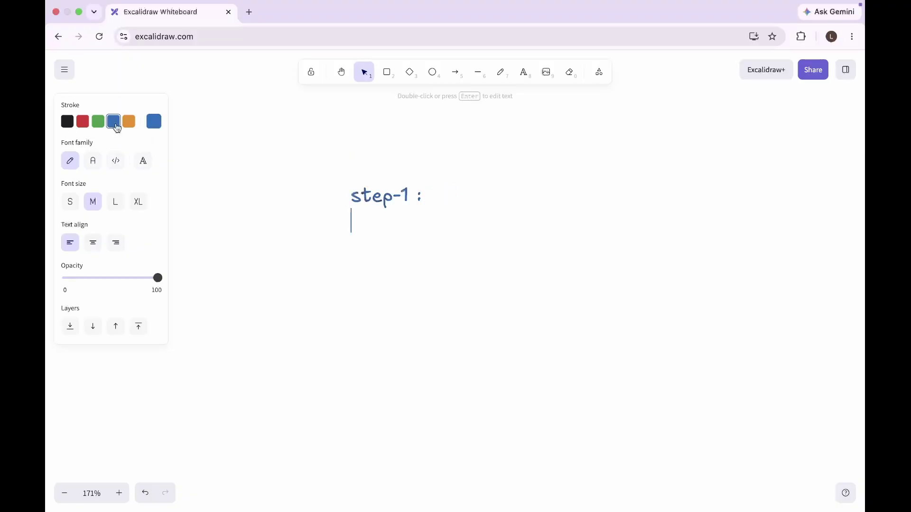
text(Manual Trigger)
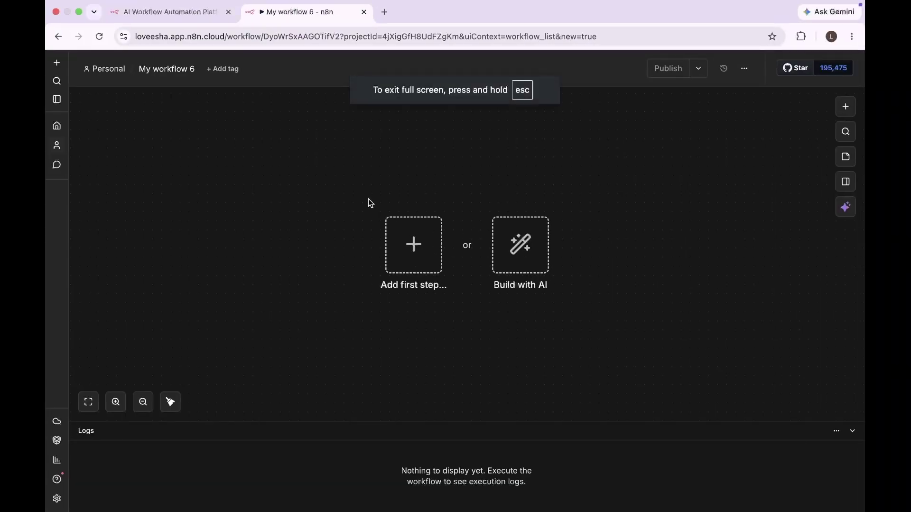
Switch to the empty n8n workflow and add a manual trigger as its first step.
click(413, 245)
text(m)
click(698, 262)
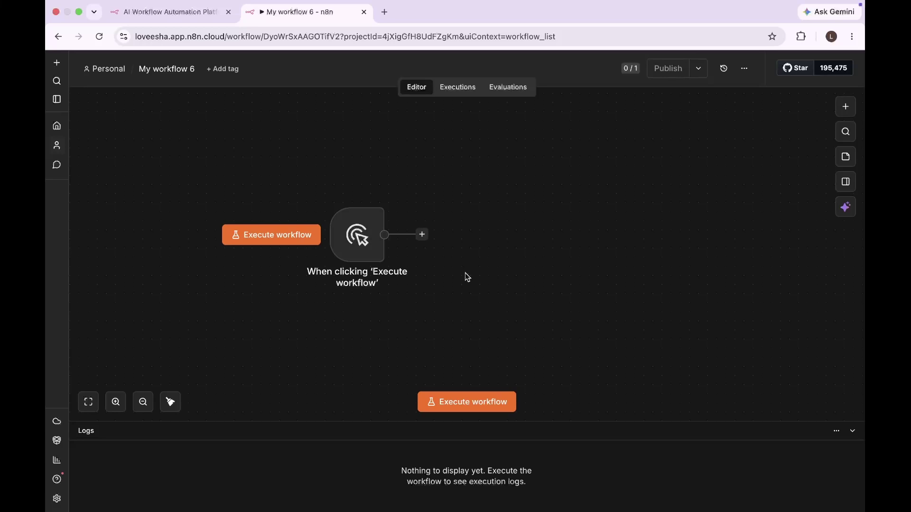
Add an Edit Fields (Set) node after the manual trigger.
key(Tab)
text(edit fie)
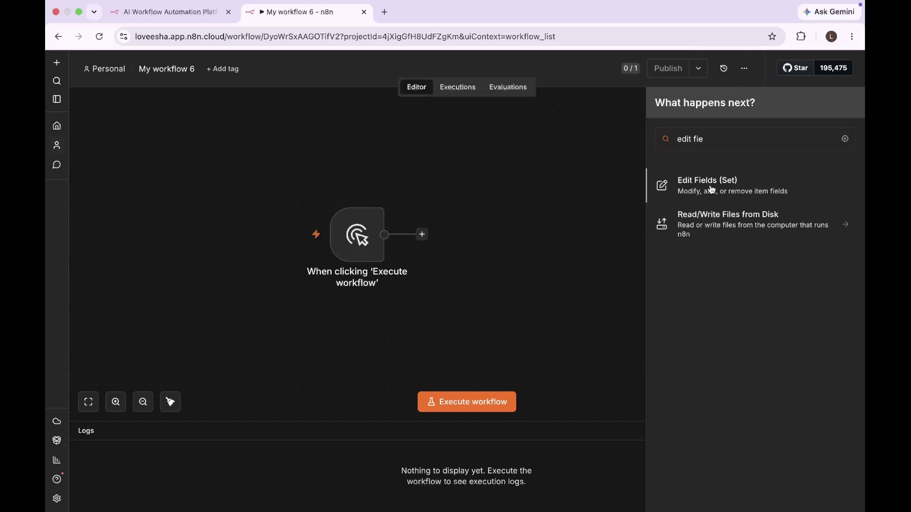
key(Return)
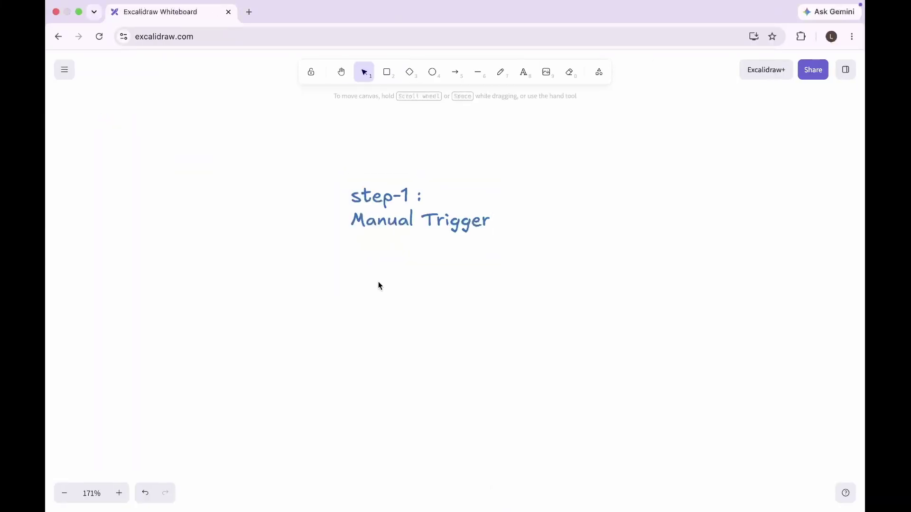
In Excalidraw, add red text below the first note reading "step-2 :" and "edit fields- to structure our input".
key(t)
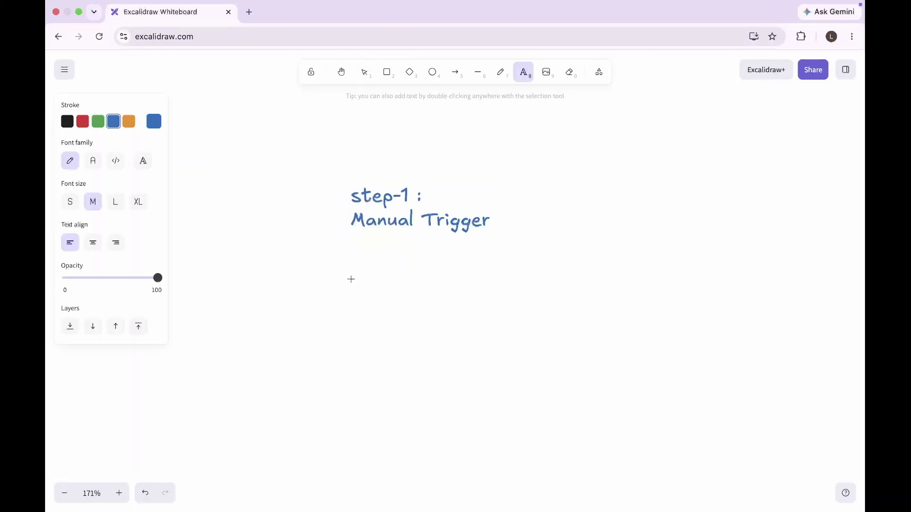
click(352, 279)
click(83, 121)
text(step-2)
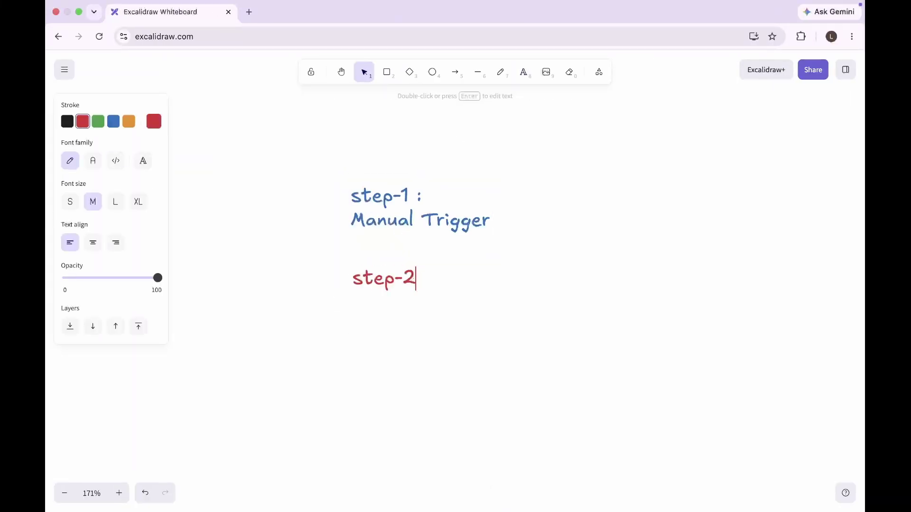
text(edit fields- to struct)
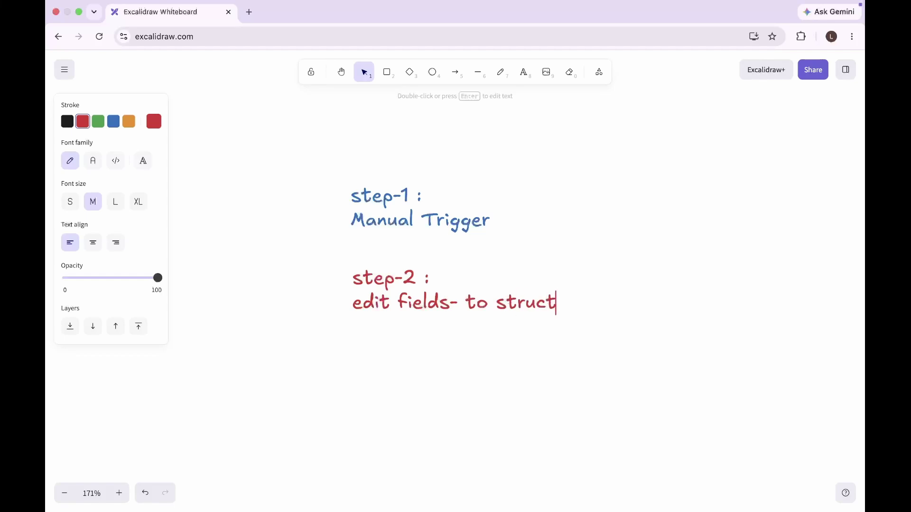
text(ure our inpo)
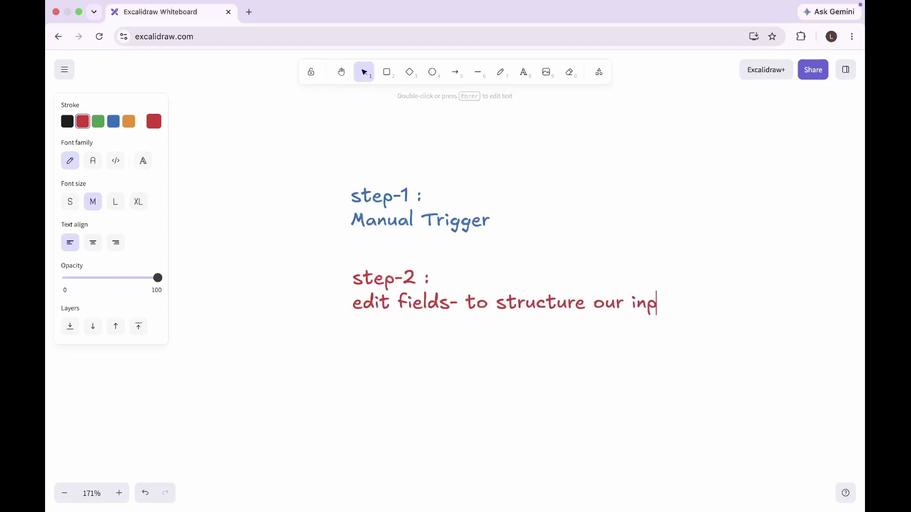
text(ut)
click(420, 420)
scroll(503, 352, down, 3)
scroll(502, 351, right, 4)
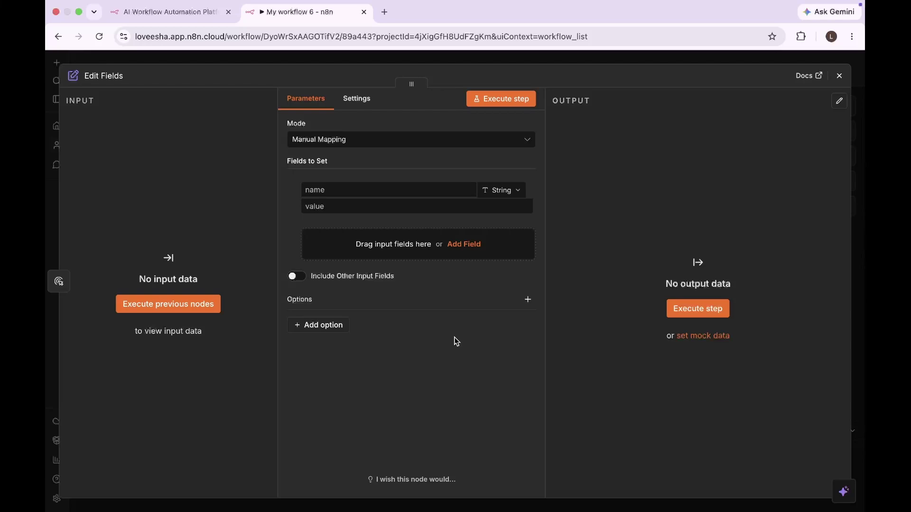
In n8n's Edit Fields node, set a string field named "n8n interface basics" with the "Learn the n8n interface without feeling overwhelmed" summary as its value.
click(459, 193)
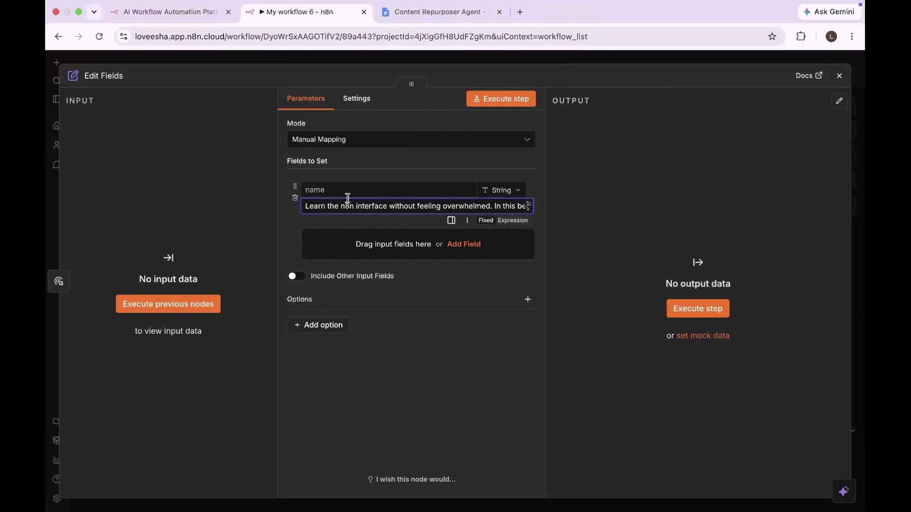
click(350, 190)
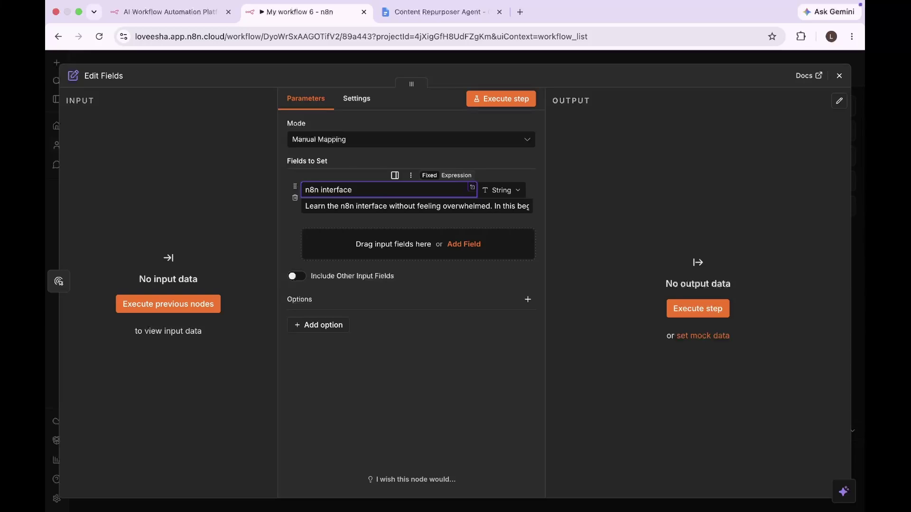
text(sics)
click(474, 370)
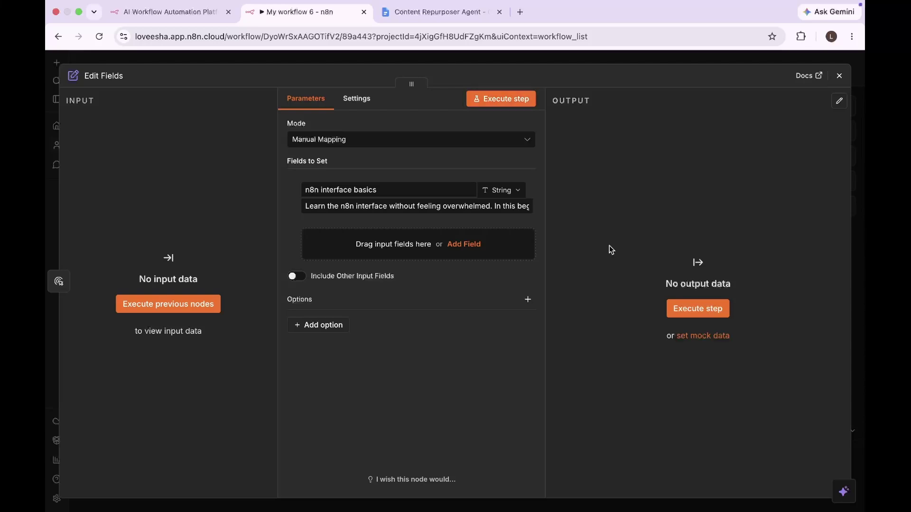
Close the Edit Fields settings and execute the workflow.
click(839, 76)
scroll(607, 204, right, 2)
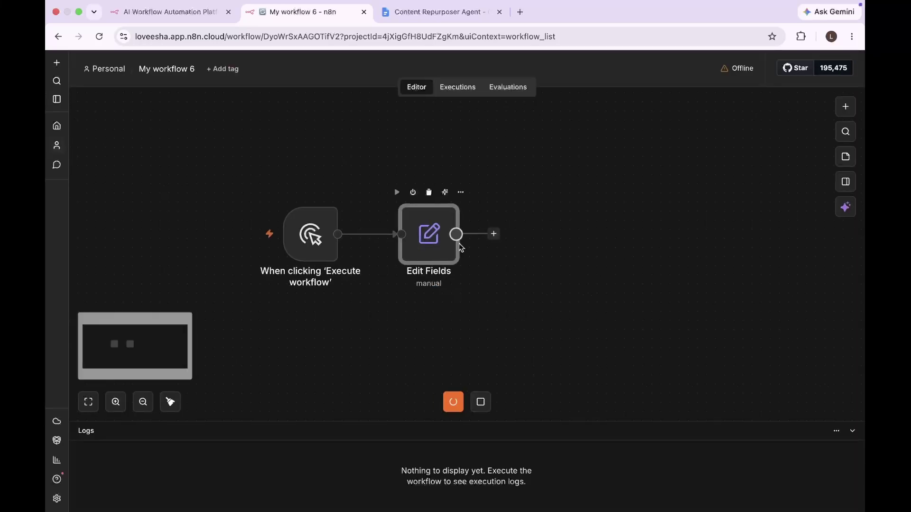
scroll(539, 336, down, 1)
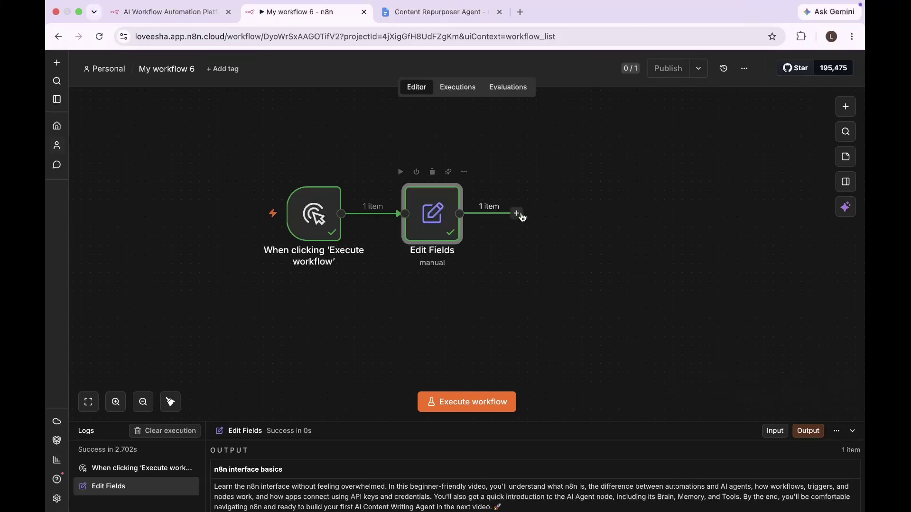
Add an AI Agent node after the Edit Fields node.
click(516, 213)
text(AI Agent)
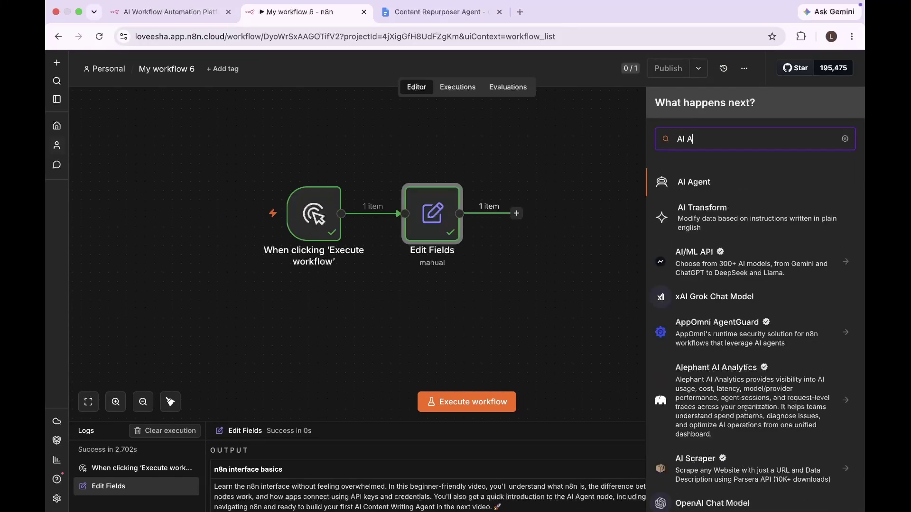
click(715, 190)
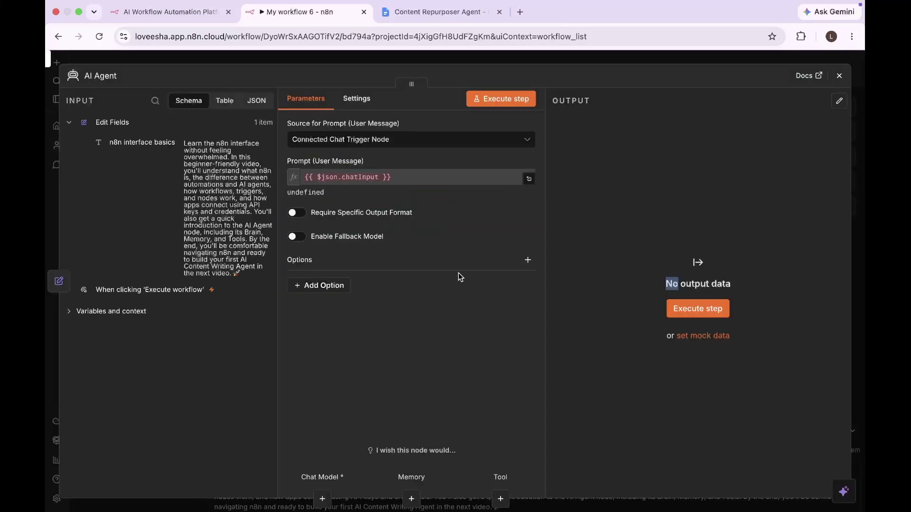
Set the agent's prompt source to "Define below" and map the "n8n interface basics" input field as the user message.
click(440, 178)
click(435, 143)
click(370, 219)
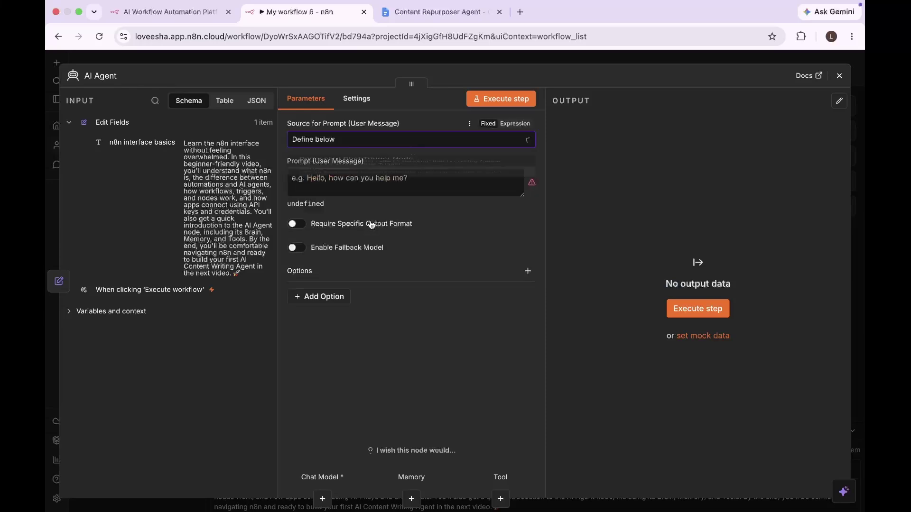
click(371, 185)
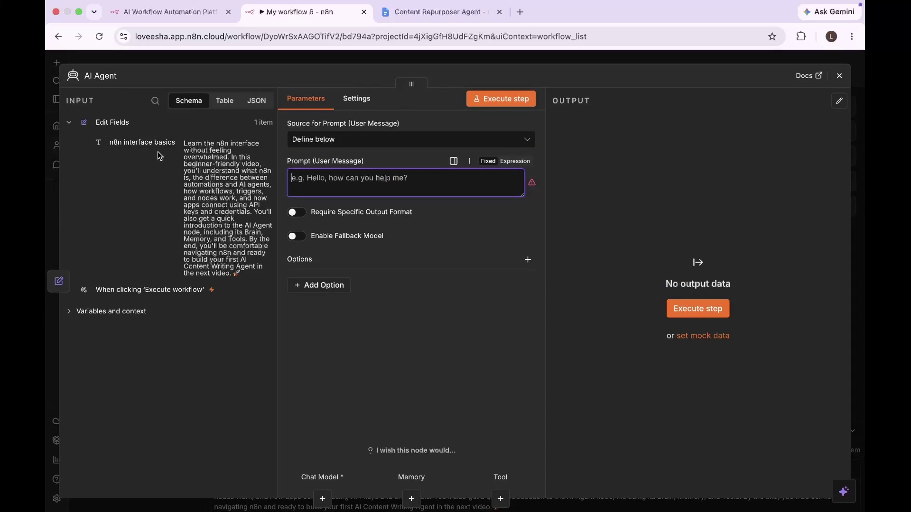
drag(157, 142, 394, 181)
Add a System Message option to the agent and replace its default text with the prepared AI Research Assistant prompt for content strategy and SEO.
click(318, 285)
click(272, 307)
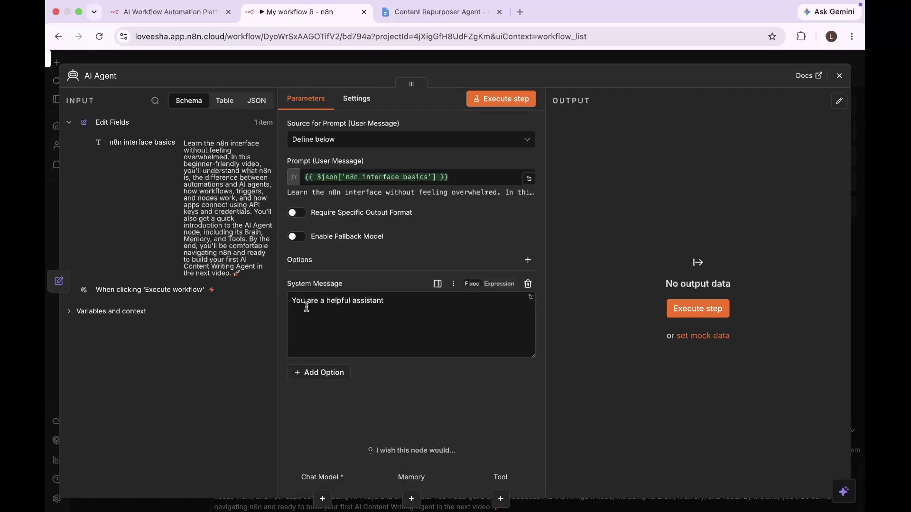
drag(387, 300, 290, 300)
key(BackSpace)
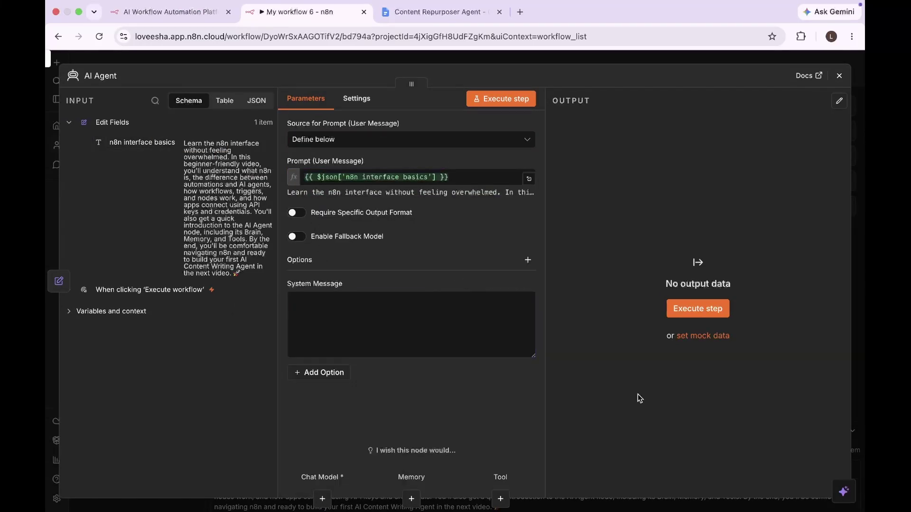
key(ctrl+v)
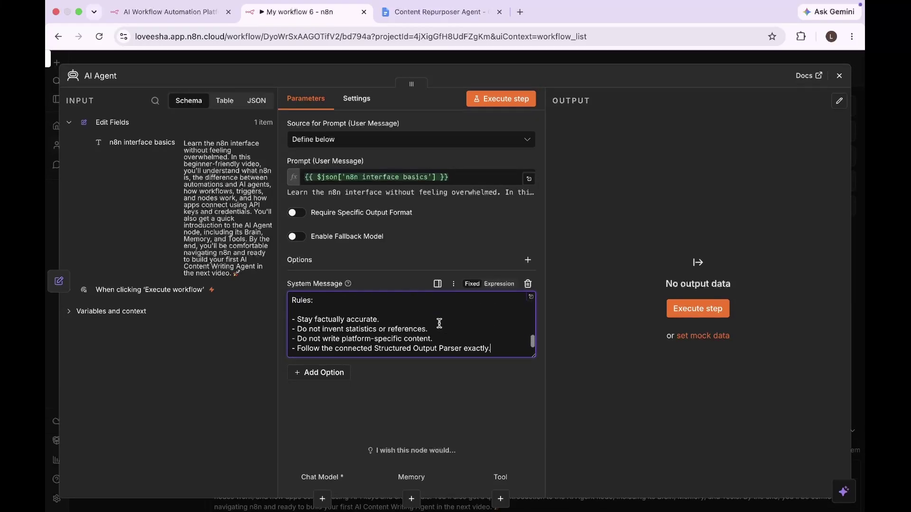
click(414, 229)
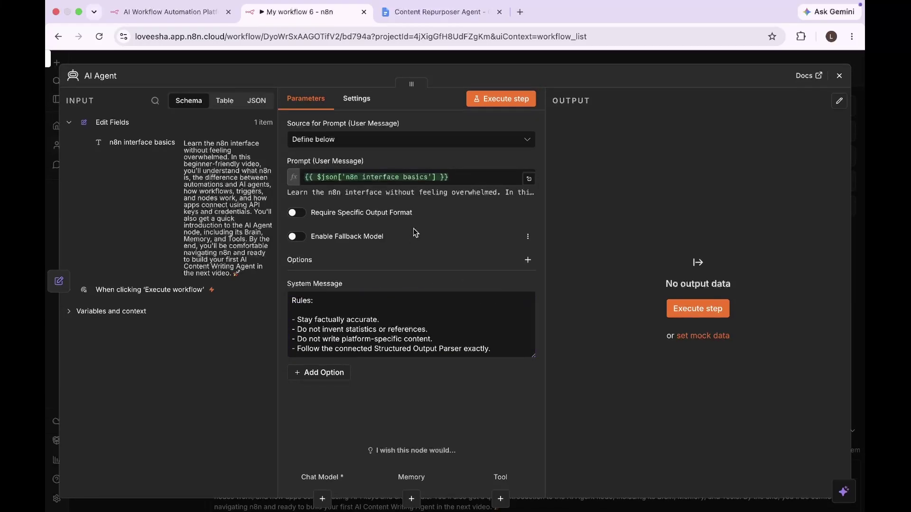
Attach an OpenRouter Chat Model to the AI Agent.
click(322, 498)
click(762, 139)
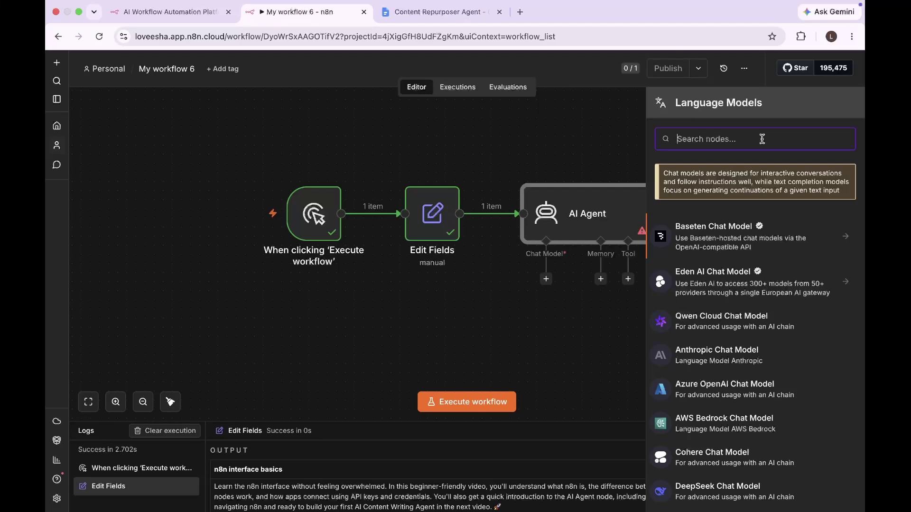
text(ope)
click(762, 219)
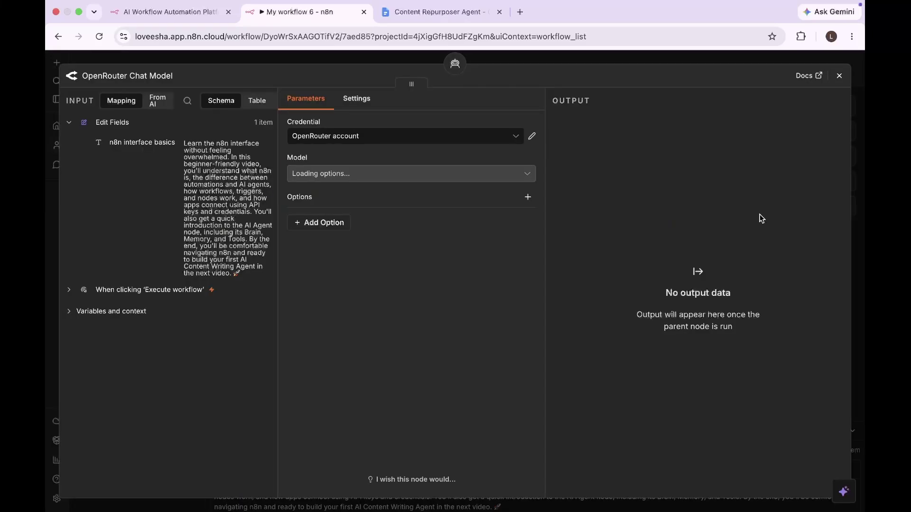
Set the OpenRouter model to google/gemini-2.5-flash and add a Sampling Temperature option of 0.7.
click(382, 178)
scroll(354, 233, down, 15)
scroll(354, 234, up, 10)
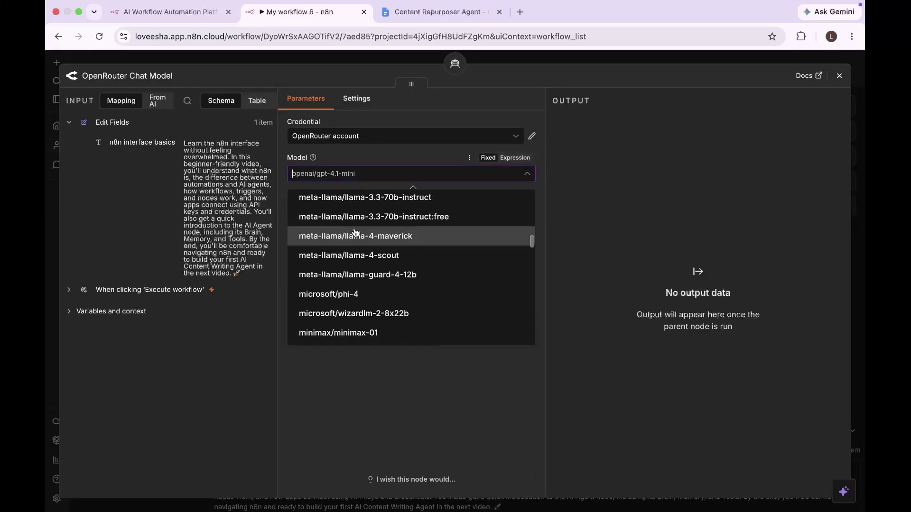
click(353, 266)
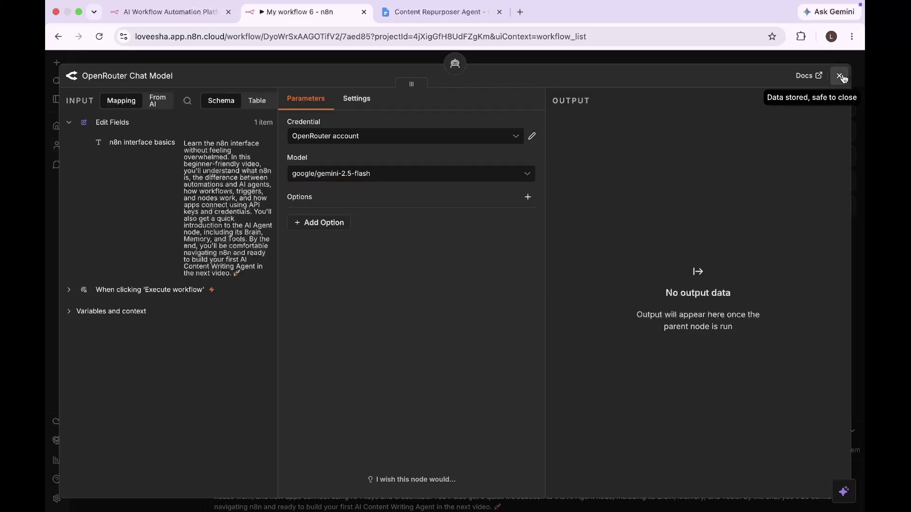
click(339, 226)
click(320, 329)
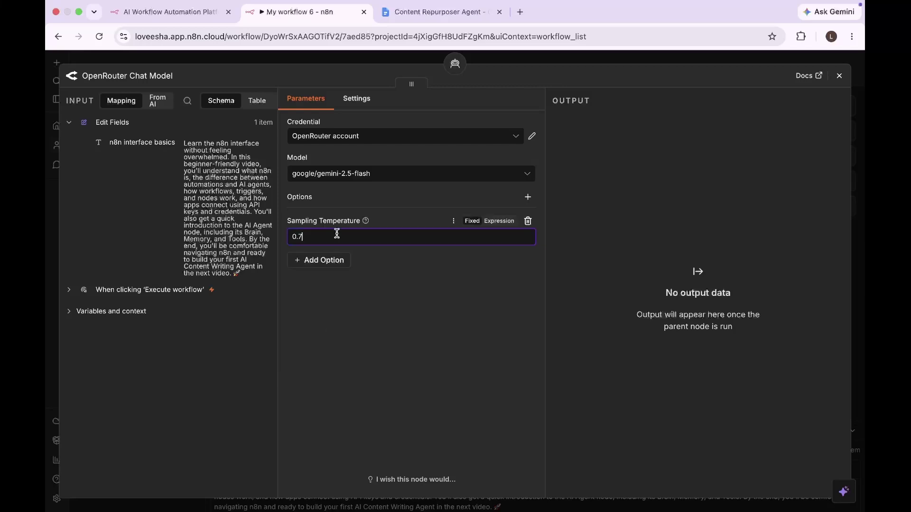
click(839, 75)
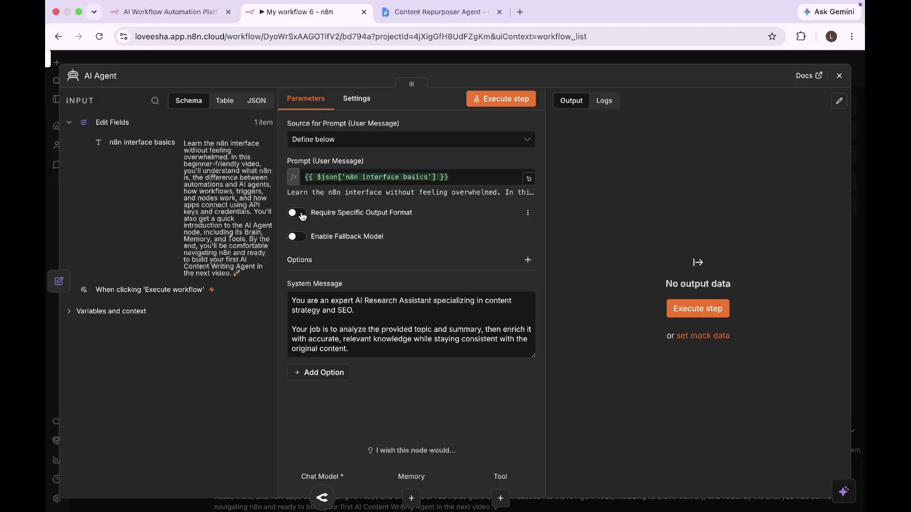
Require a specific output format on the AI Agent and attach a Structured Output Parser.
click(344, 213)
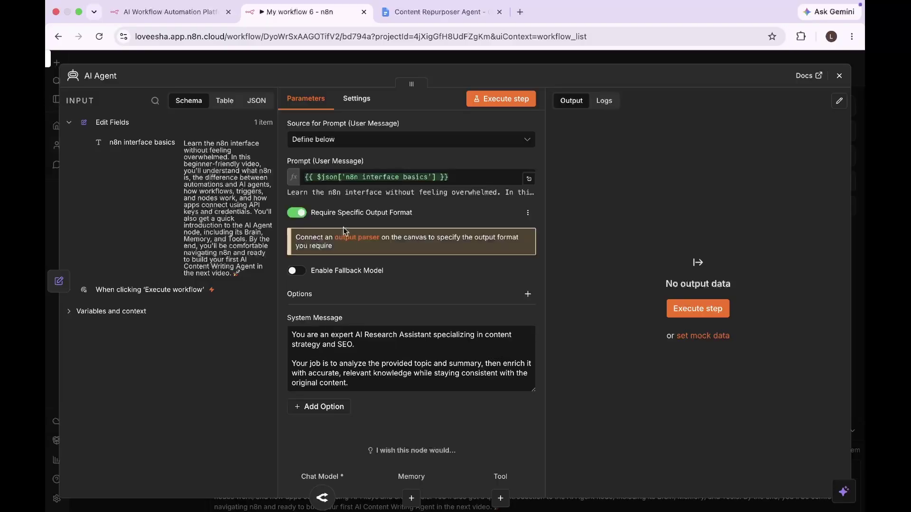
click(374, 238)
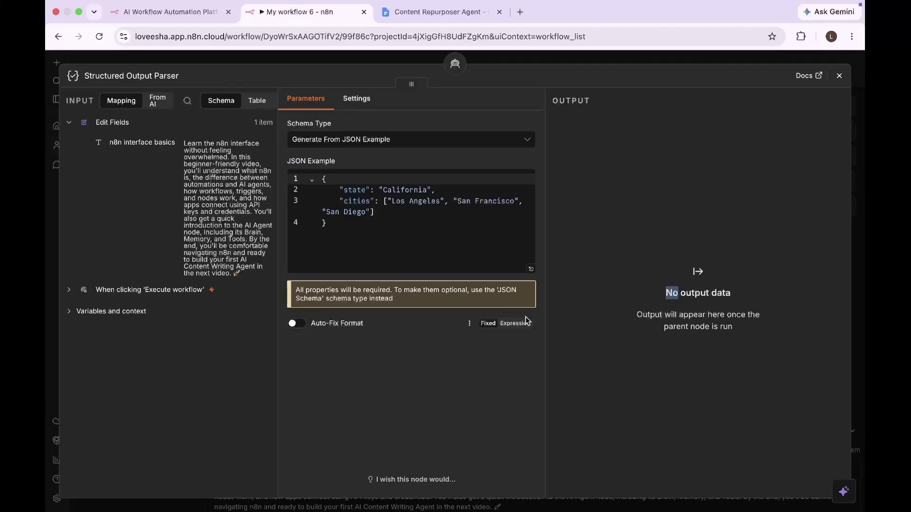
Replace the JSON example with empty topic, targetAudience, searchIntent, primaryKeyword, secondaryKeywords, expandedSummary, keyInsights, importantFacts, questionsPeopleAsk and tone fields, and enable Auto-Fix Format.
click(409, 248)
drag(330, 222, 319, 178)
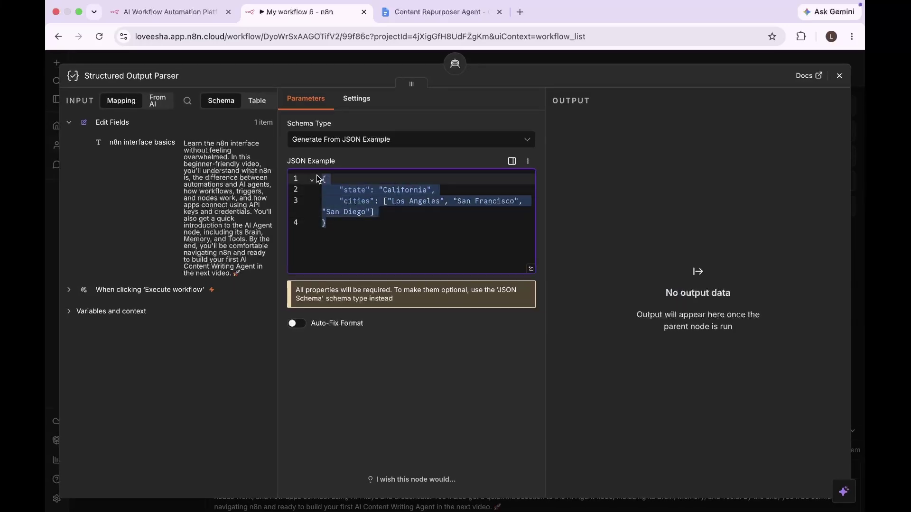
key(BackSpace)
click(502, 142)
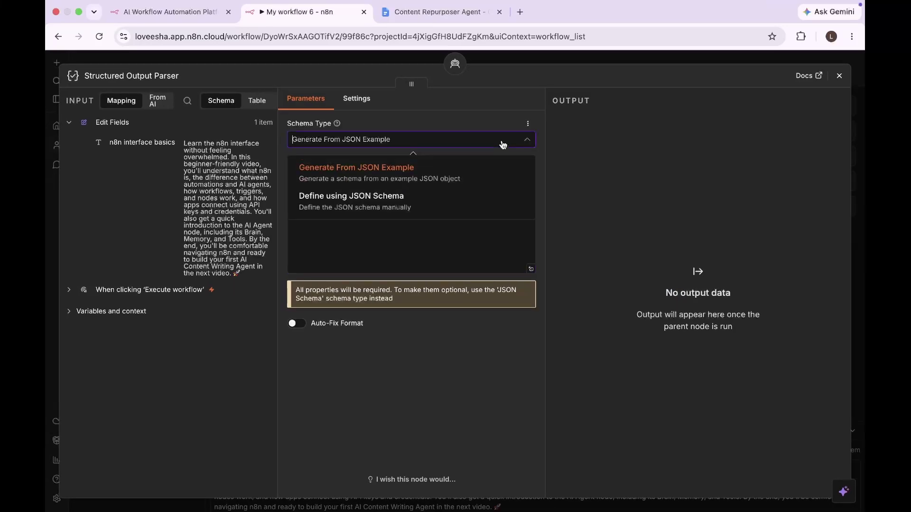
click(423, 232)
text({   "topic": "",   "targetAudience": "",   "searchIntent": "",   "primaryKeyword": "",   "secondaryKeywords": [""],   "expandedSummary": "",   "keyInsights": [""],   "importantFacts": [""],   "questionsPeopleAsk": [""],   "tone": "" })
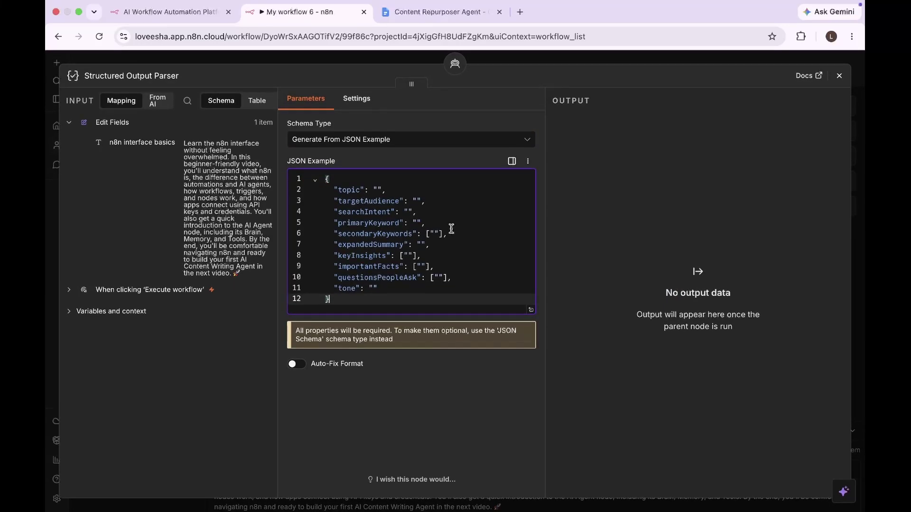
click(296, 364)
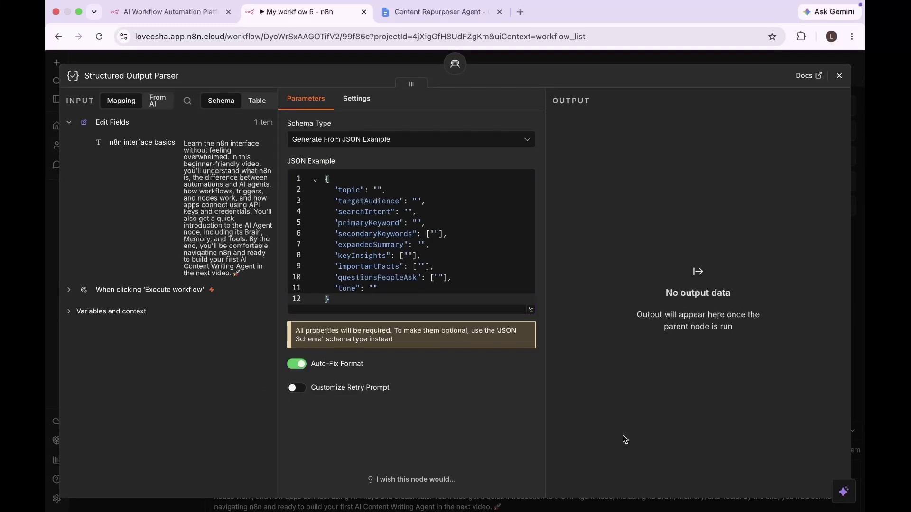
Run the workflow as a test and open the AI Agent node to inspect its logs.
click(839, 75)
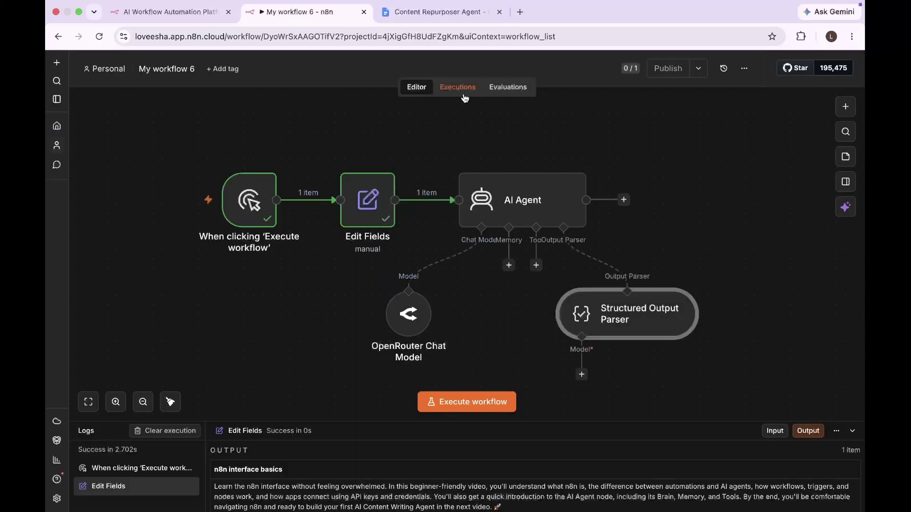
click(466, 401)
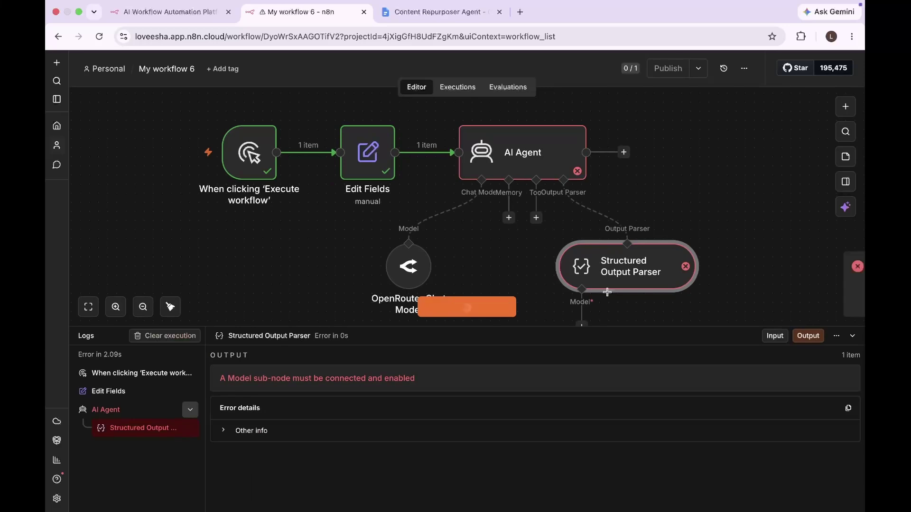
double_click(480, 150)
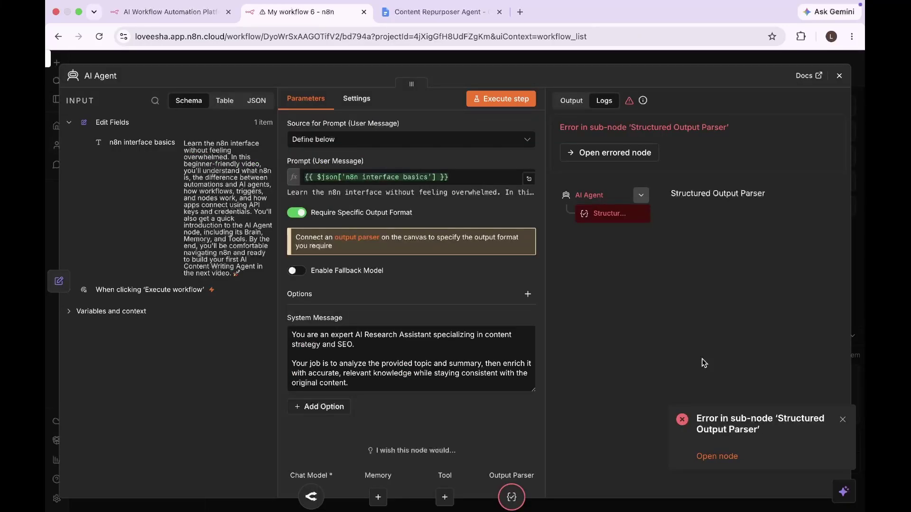
Attach an OpenRouter Chat Model to the Structured Output Parser as its model.
click(511, 497)
click(411, 499)
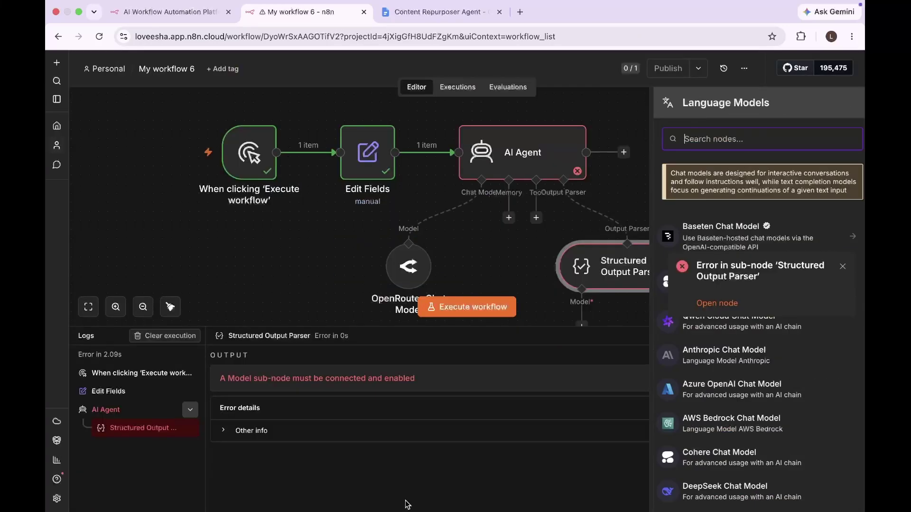
text(open)
key(Escape)
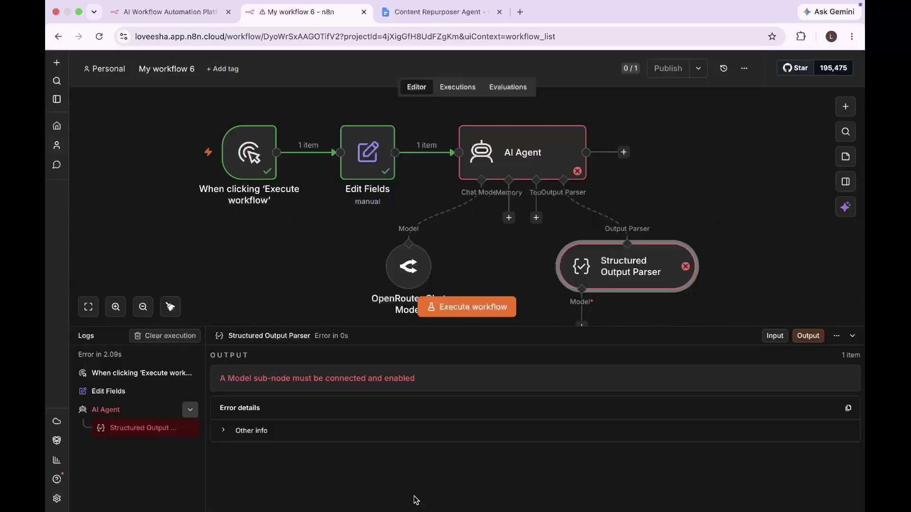
click(415, 498)
text(open)
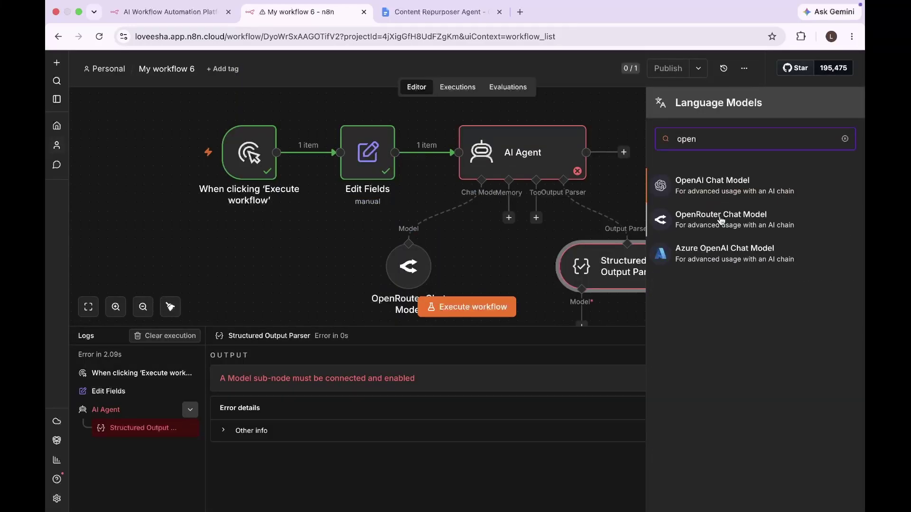
click(715, 221)
Set the Structured Output Parser's OpenRouter model to google/gemini-2.5-flash and return to the canvas.
scroll(426, 279, up, 15)
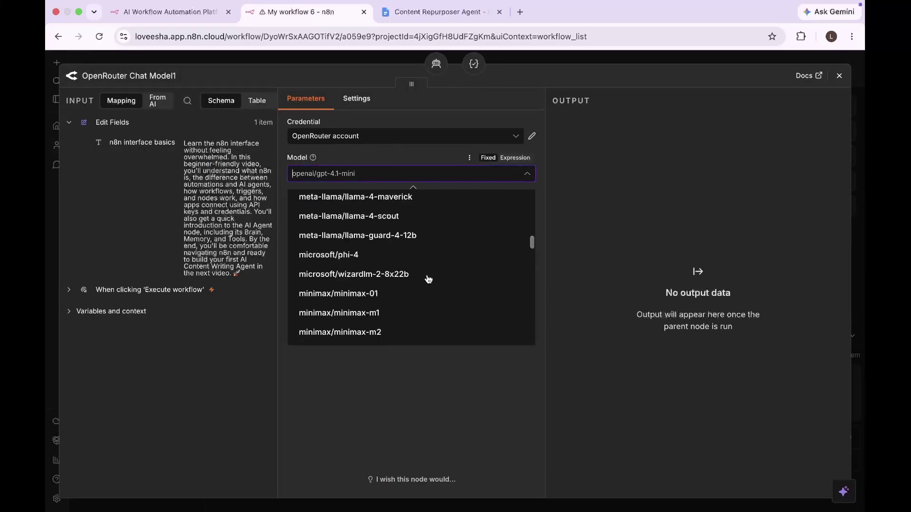
click(405, 228)
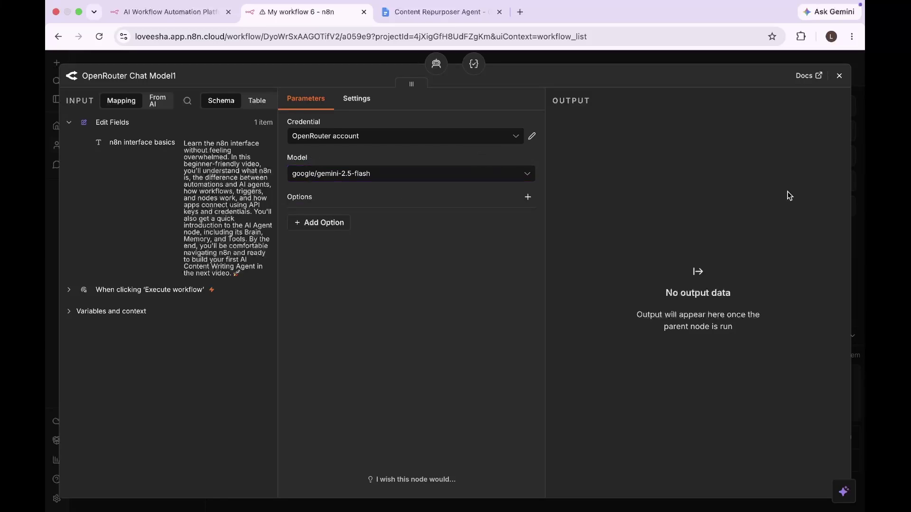
click(839, 75)
Rerun the workflow and read through the Structured Output Parser's output in the execution logs.
scroll(652, 228, right, 3)
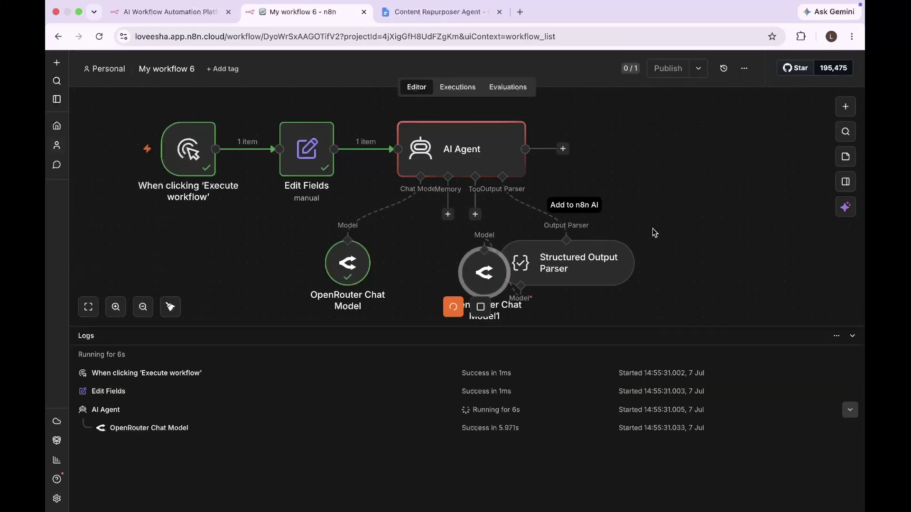
drag(440, 326, 446, 62)
click(405, 495)
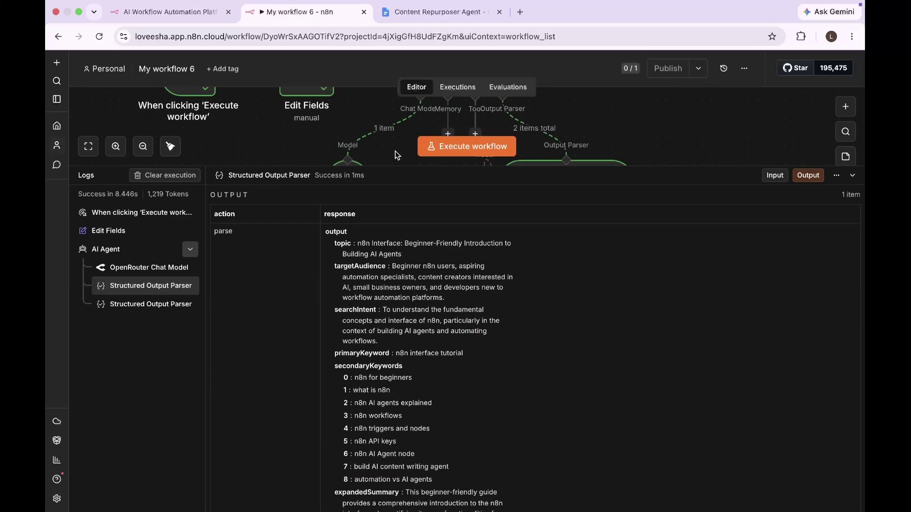
scroll(338, 374, down, 10)
scroll(380, 469, down, 5)
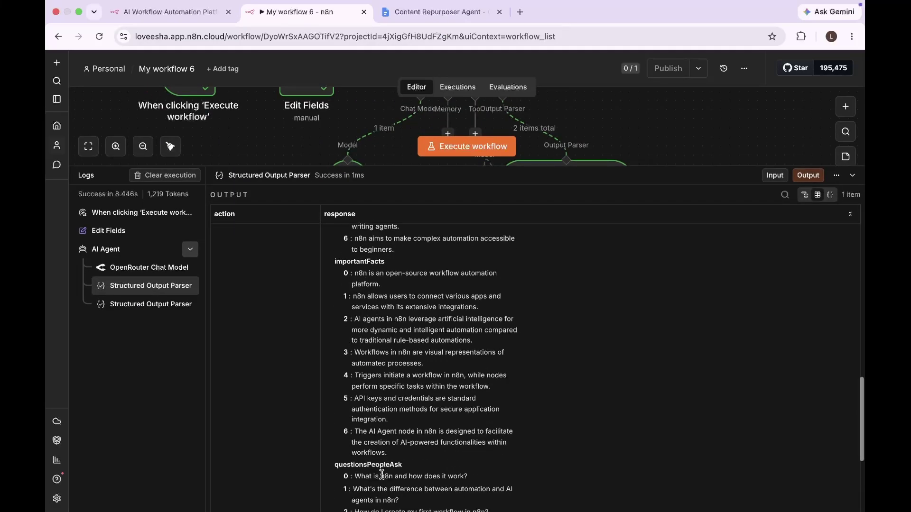
scroll(378, 451, up, 15)
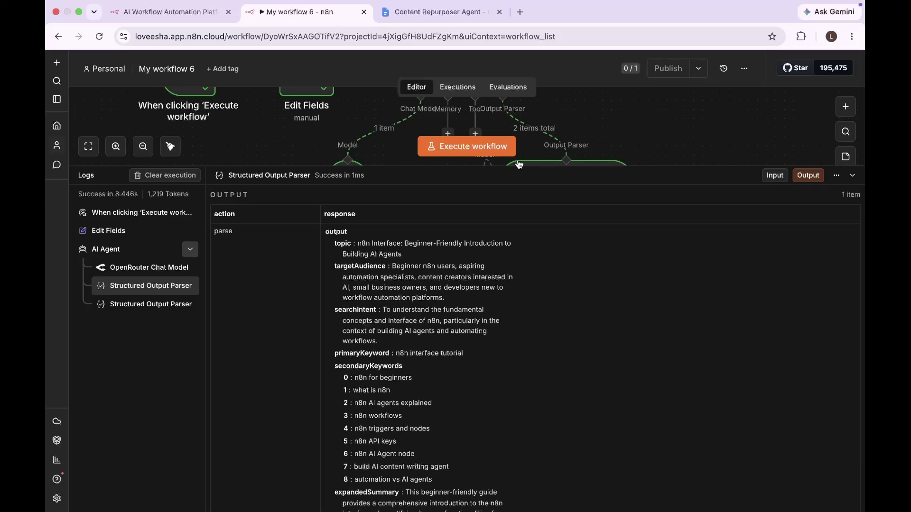
drag(518, 166, 496, 400)
Switch to the Excalidraw whiteboard and add the black text "step 3: Research agent" below the step-2 note.
key(ctrl+Left)
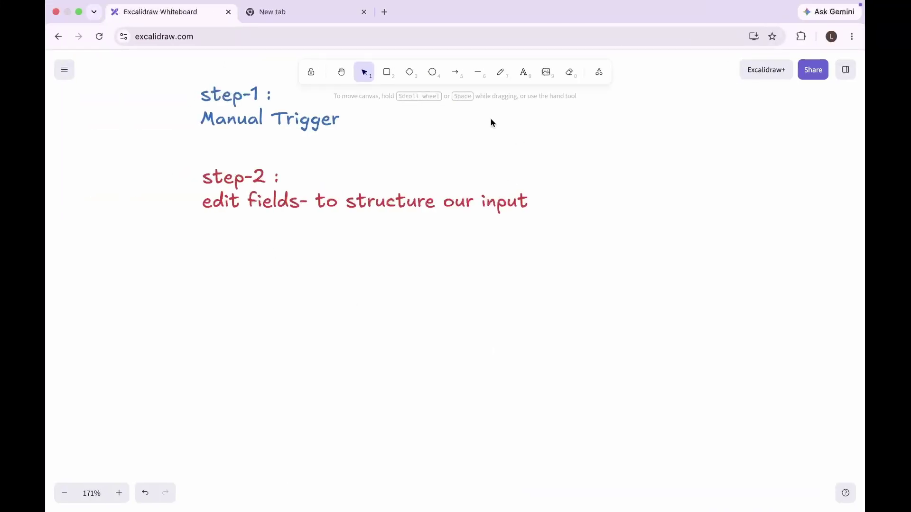
click(524, 72)
click(200, 241)
click(67, 123)
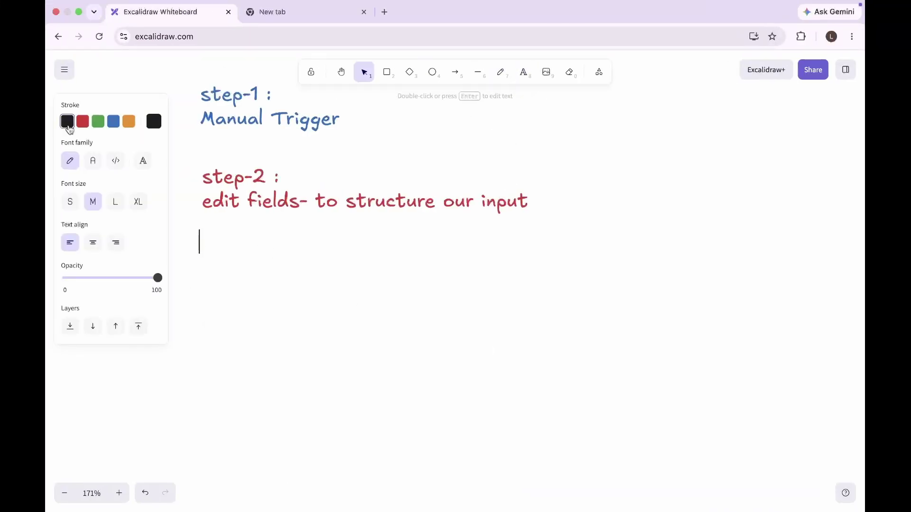
text(step 3: )
text(Rese)
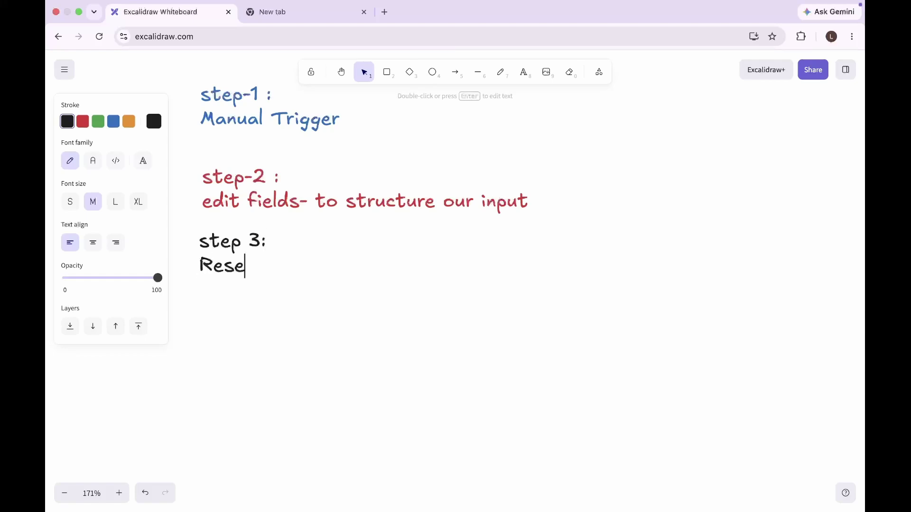
text(arch agen)
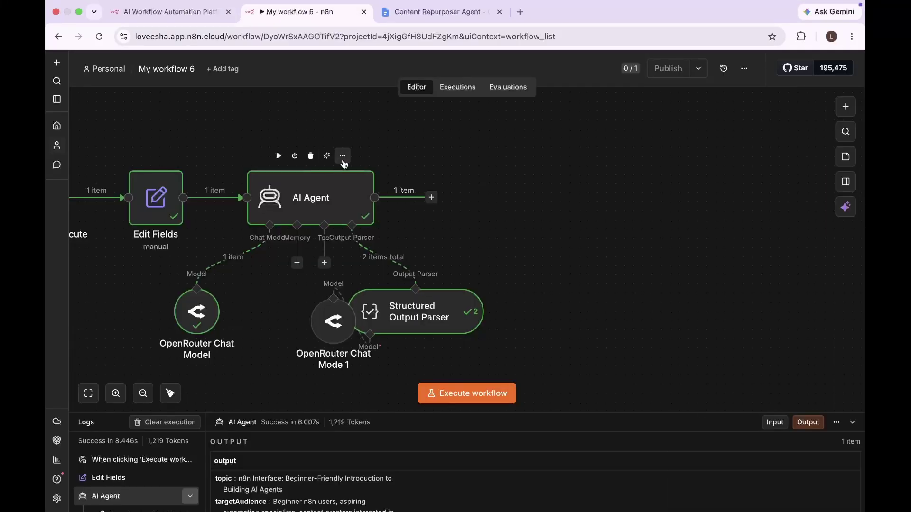
Switch to n8n and rename the AI Agent node as Research Agent.
click(342, 155)
click(372, 208)
text(re)
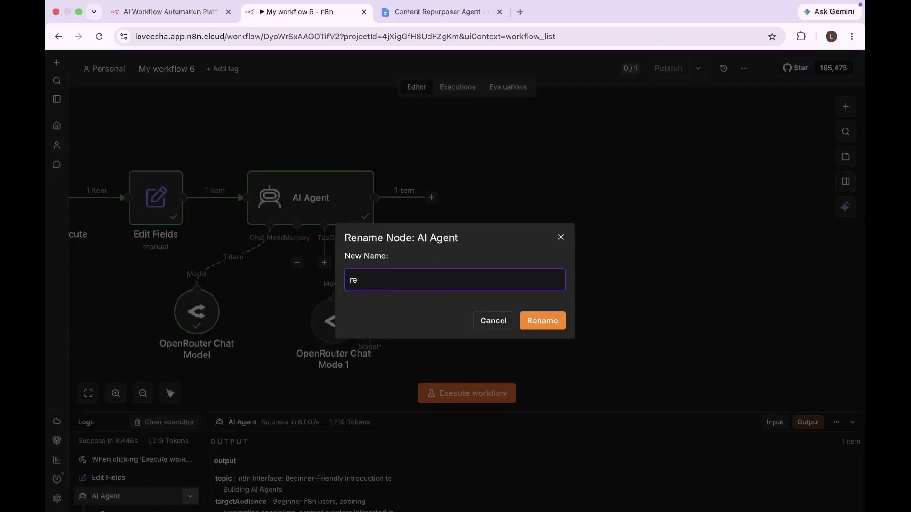
text(t)
key(Return)
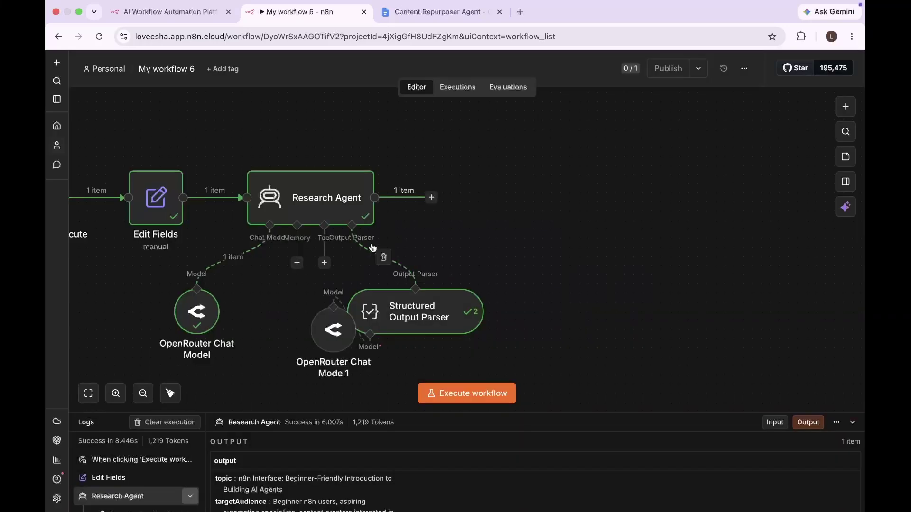
Add a second AI Agent node after the Research Agent.
scroll(276, 275, right, 2)
key(Tab)
text(Ai)
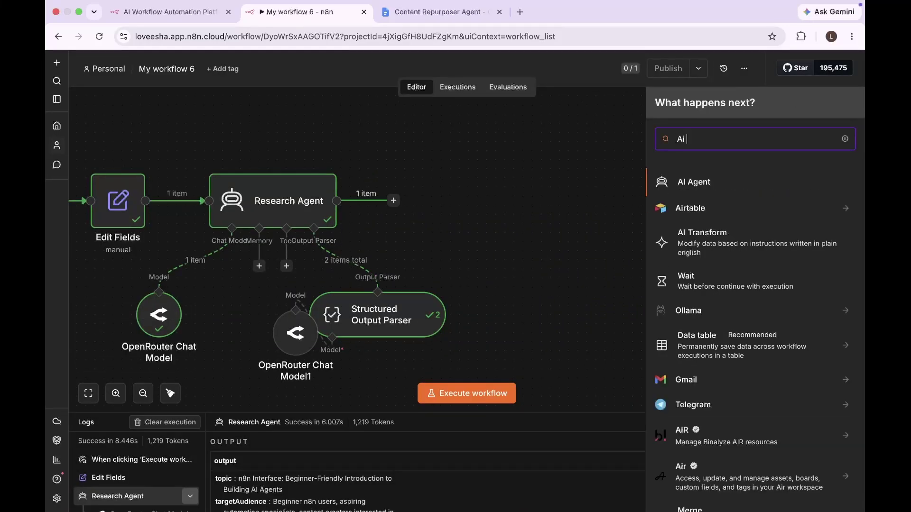
click(751, 181)
Set the new AI Agent's prompt source to Define below and map the Research Agent's output object as the prompt.
click(380, 139)
click(378, 201)
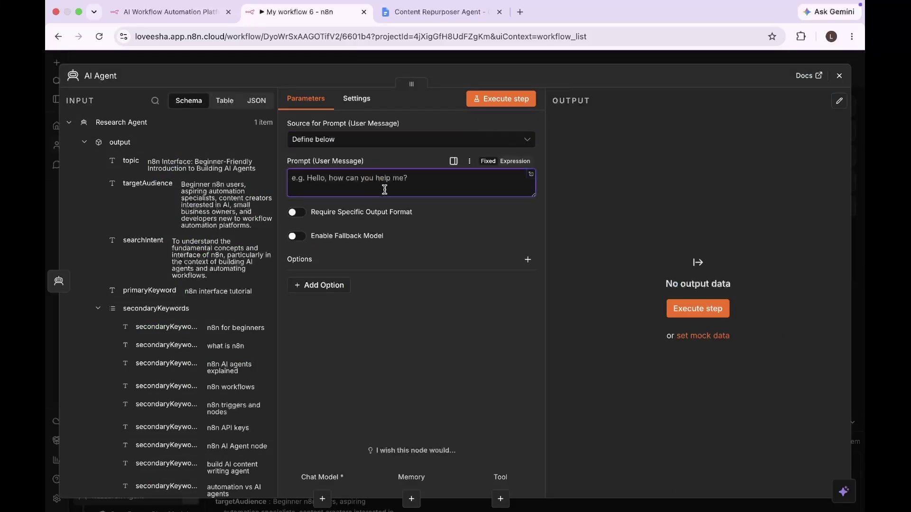
drag(119, 144, 313, 179)
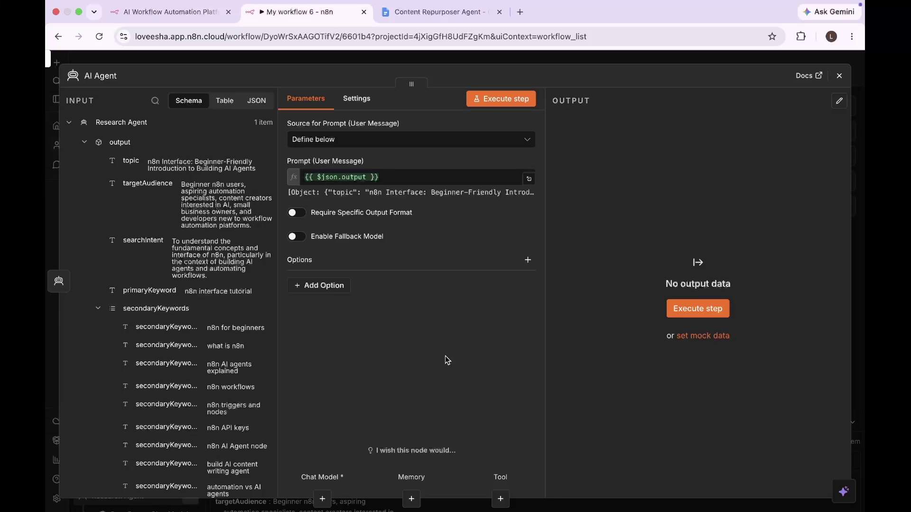
Add a System Message to the new AI Agent and paste the Content Strategist, SEO Specialist, Copywriter and Content Repurposing Expert instructions.
click(320, 285)
click(337, 322)
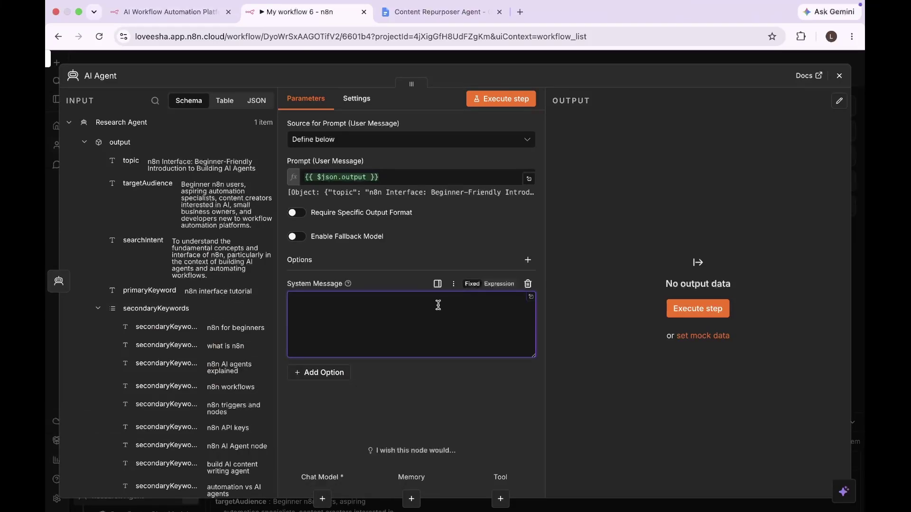
key(ctrl+v)
scroll(428, 327, up, 10)
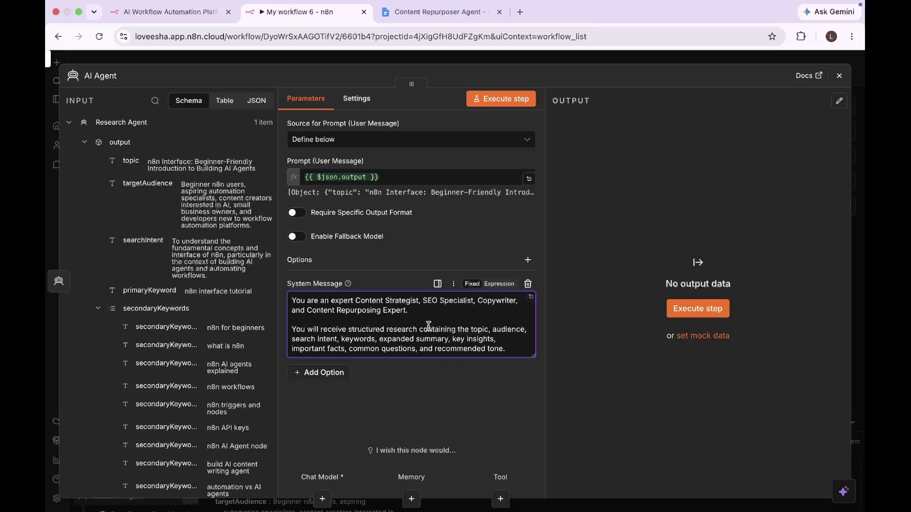
Attach an OpenRouter Chat Model to the second AI Agent.
click(322, 498)
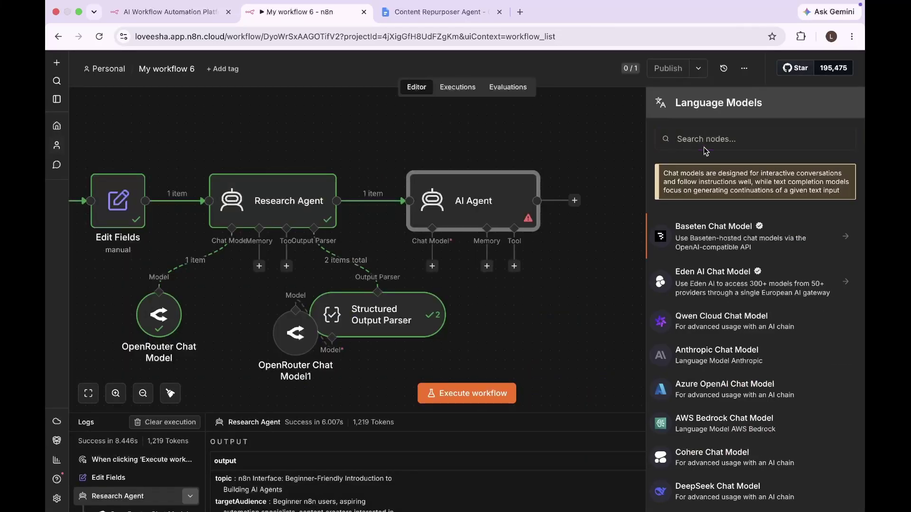
text(open)
click(710, 237)
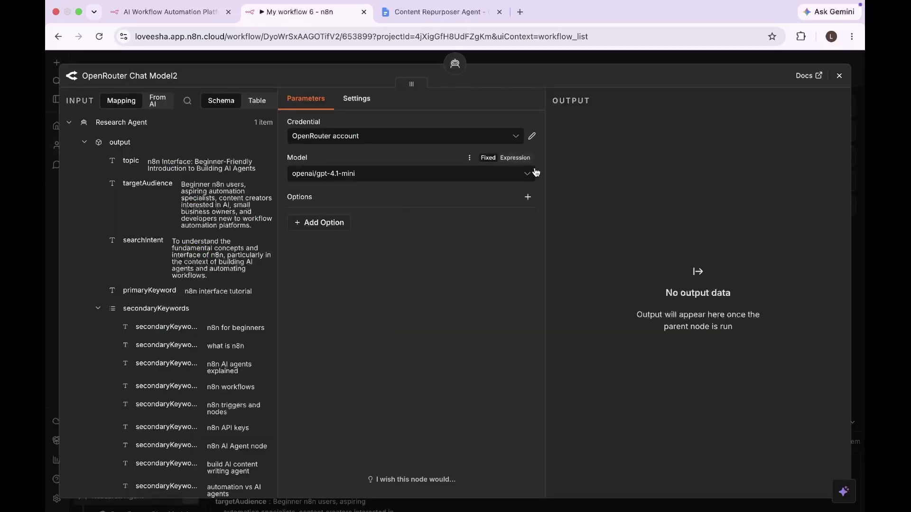
Set the second agent's OpenRouter model to google/gemini-2.5-flash and add a Sampling Temperature option of 0.7.
click(399, 175)
scroll(351, 272, up, 5)
scroll(352, 272, down, 10)
click(366, 208)
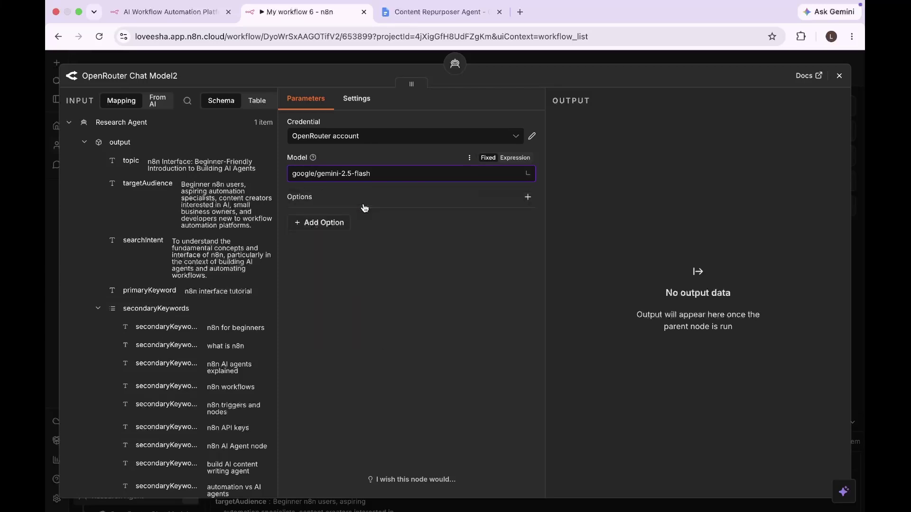
click(323, 221)
click(325, 327)
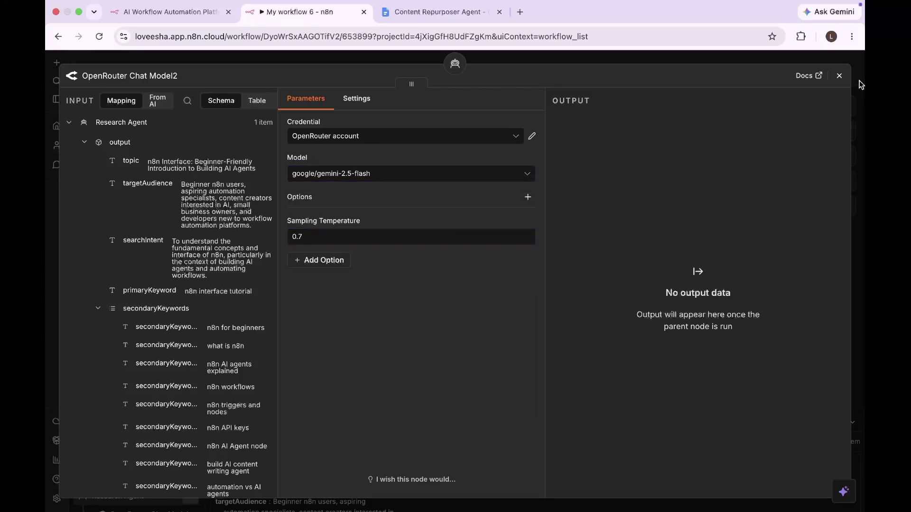
click(839, 75)
Tidy up the workflow layout and rename the second AI Agent as Content Writer.
click(170, 393)
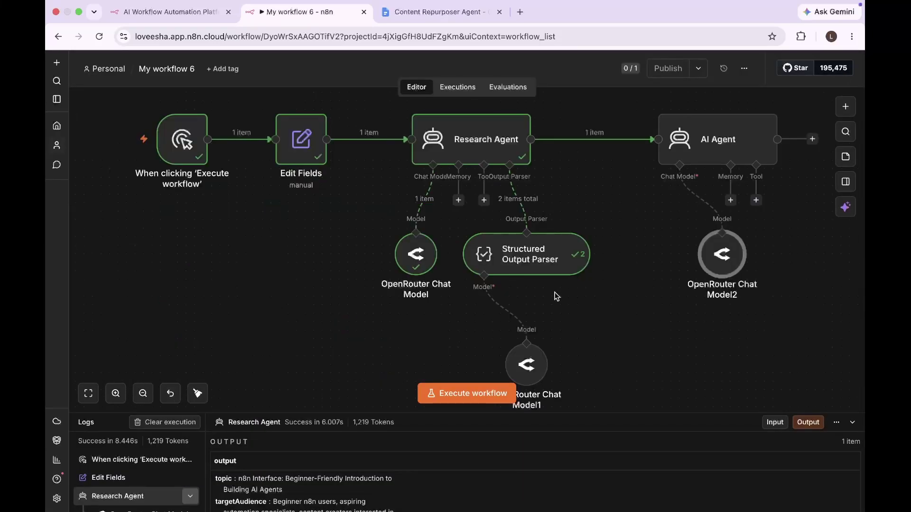
right_click(583, 171)
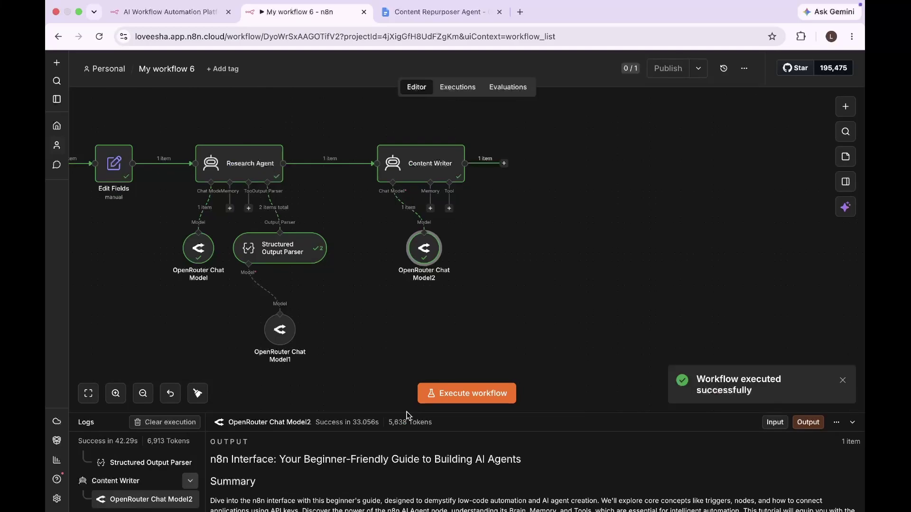
Read through the content generated by the Content Writer's chat model in the execution logs.
scroll(308, 414, down, 10)
scroll(308, 414, down, 20)
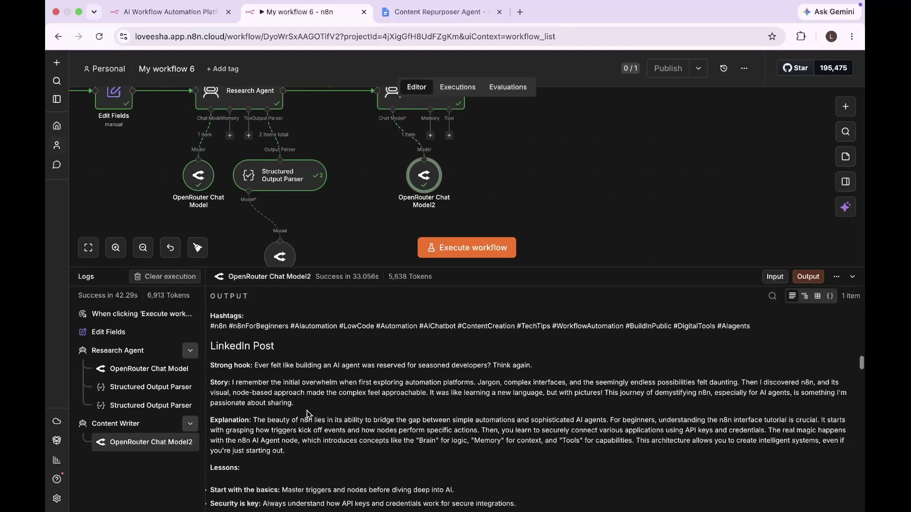
scroll(309, 415, down, 10)
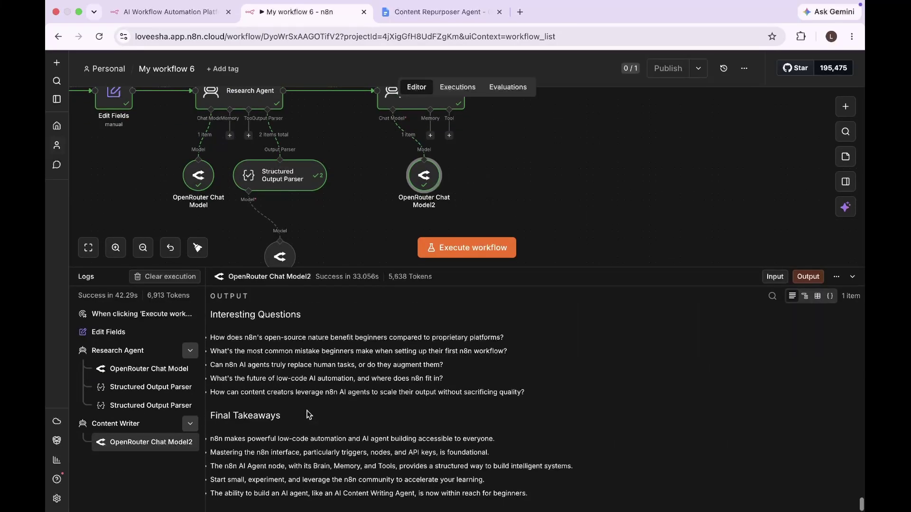
drag(352, 268, 351, 488)
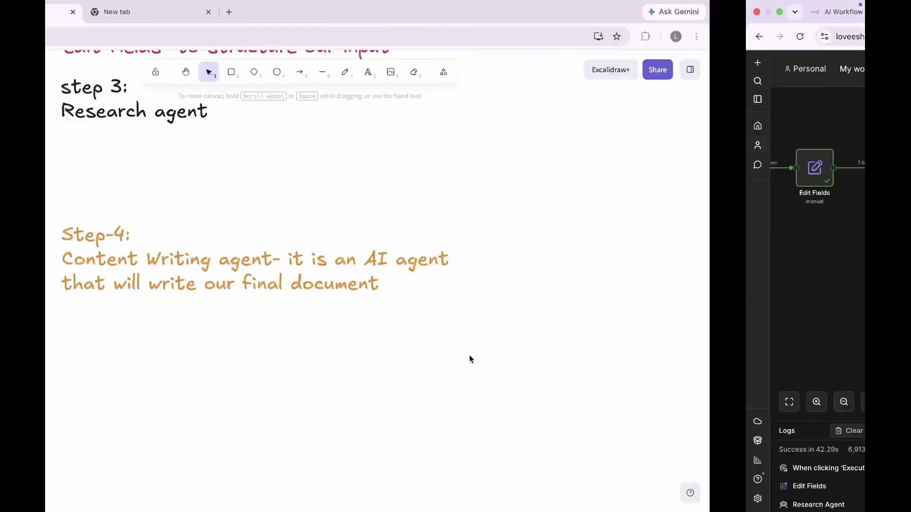
Add the black text "Step-5: Create a document in google drive" below the Step-4 note on the Excalidraw whiteboard.
key(t)
click(222, 351)
key(Escape)
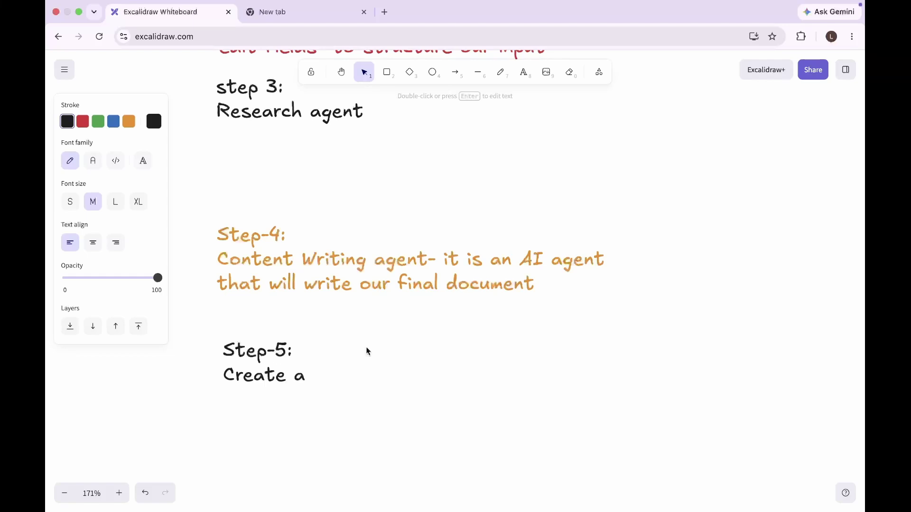
scroll(367, 351, down, 5)
key(Return)
text(dco)
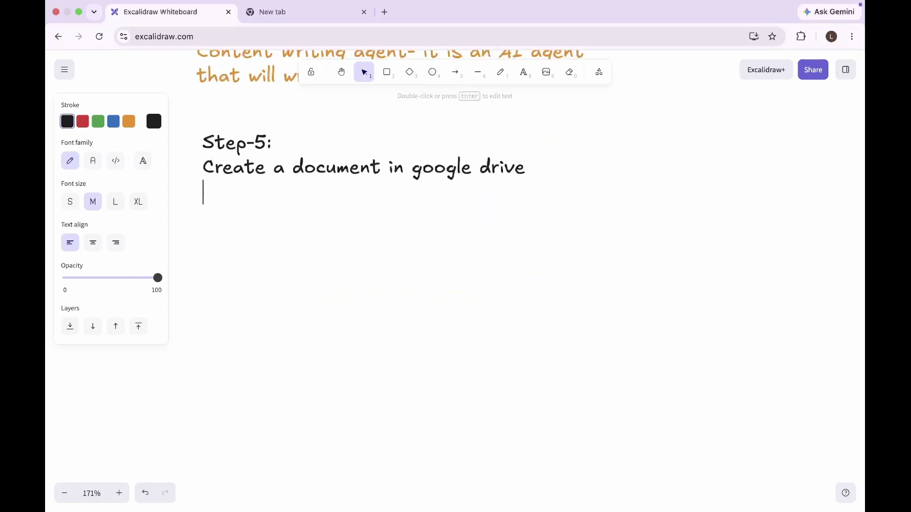
Switch to the n8n workflow and add a Google Docs Create a document node after Content Writer.
key(ctrl+Right)
click(510, 167)
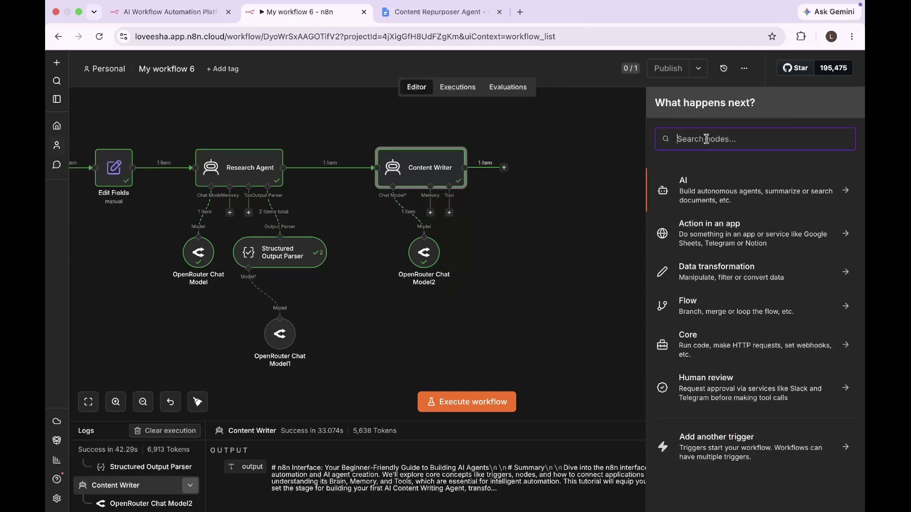
text(gooo)
click(700, 189)
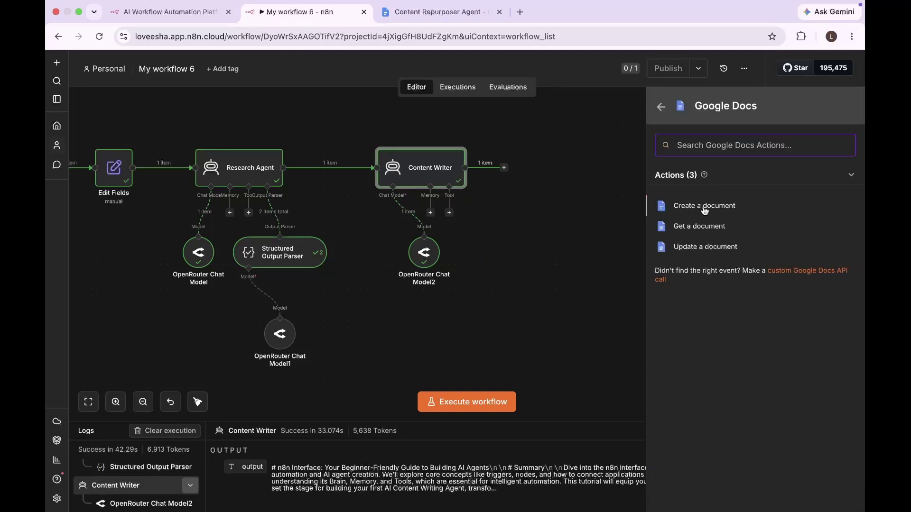
click(703, 206)
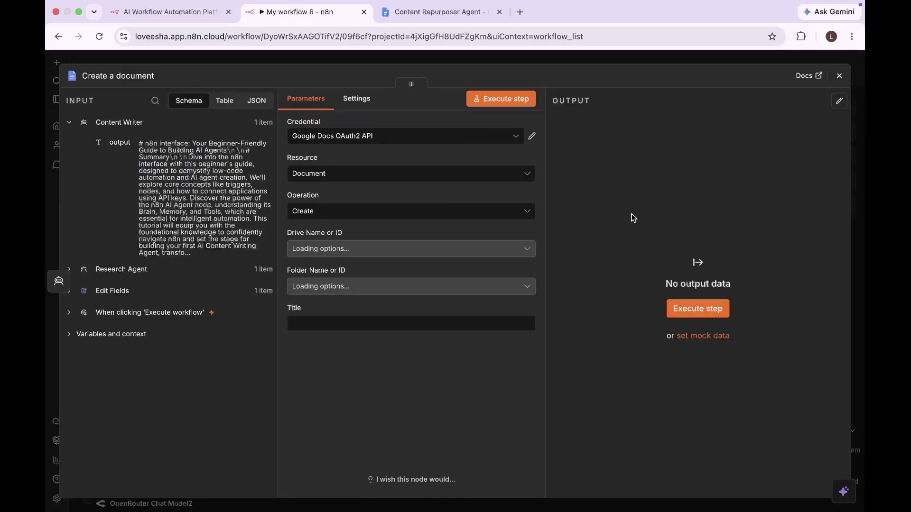
Set the document's folder to PPAI Content Library, map its title to the Research Agent's topic output, and execute the node.
click(372, 138)
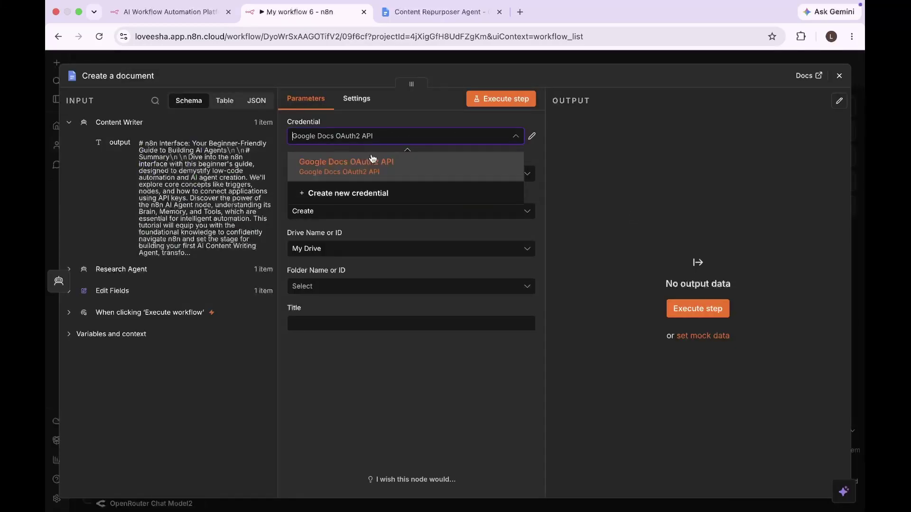
click(562, 179)
click(354, 287)
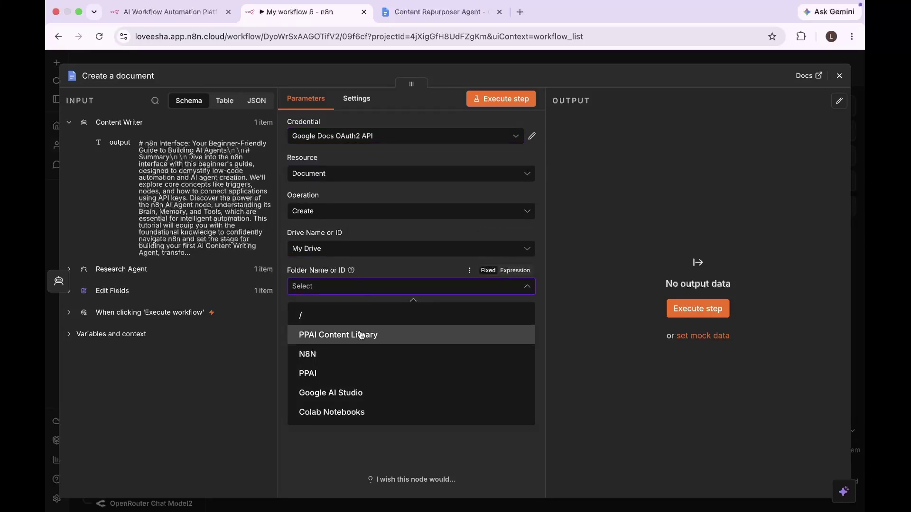
click(360, 336)
click(361, 324)
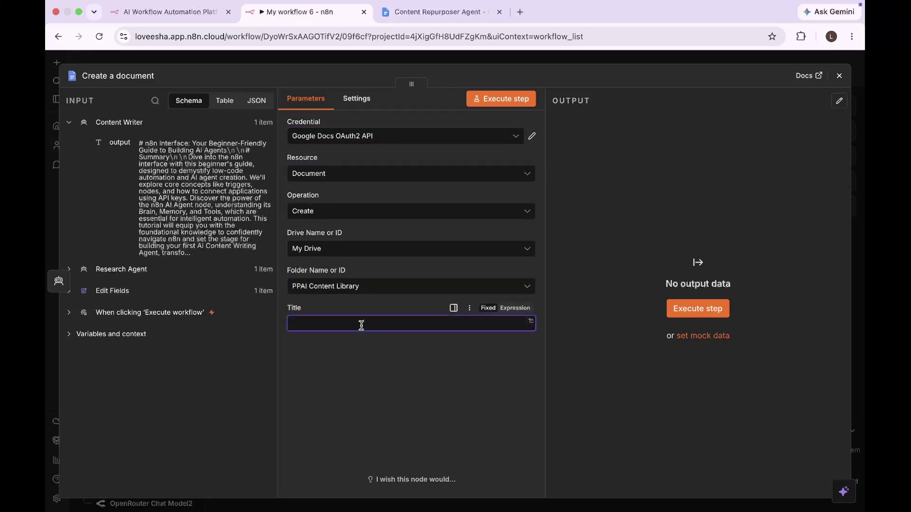
click(128, 270)
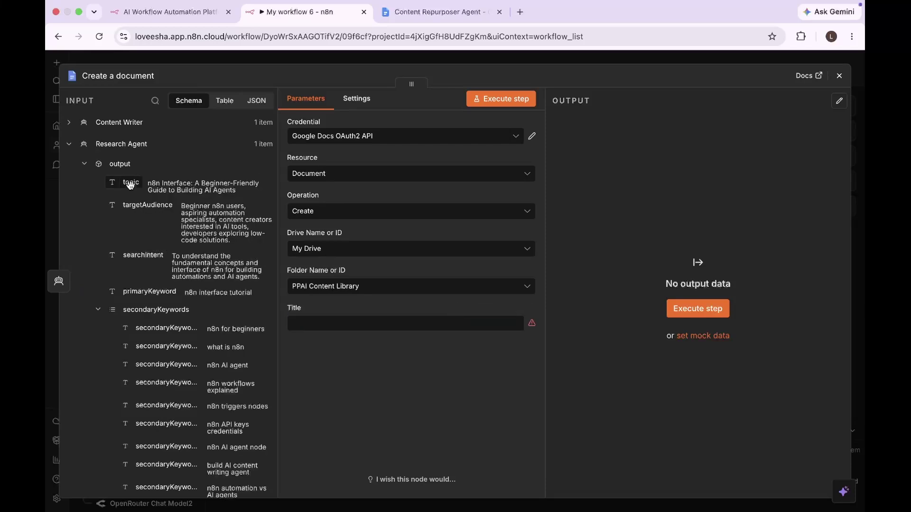
drag(130, 185, 304, 323)
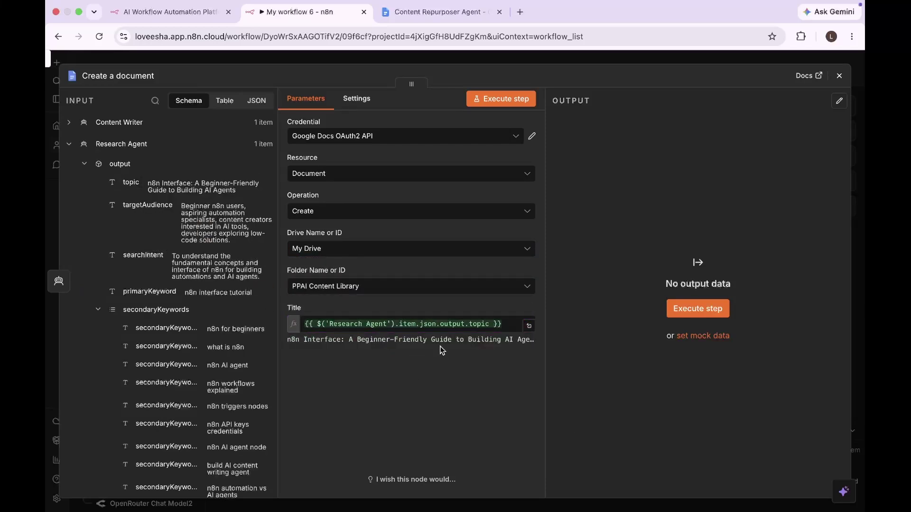
click(525, 99)
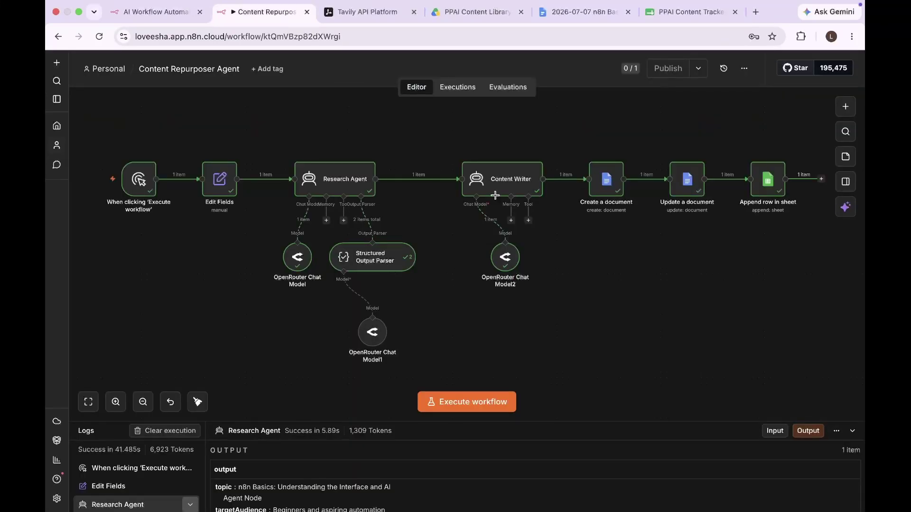
Check the newly created n8n Interface document in the PPAI Content Library folder in Google Drive.
click(488, 14)
click(495, 426)
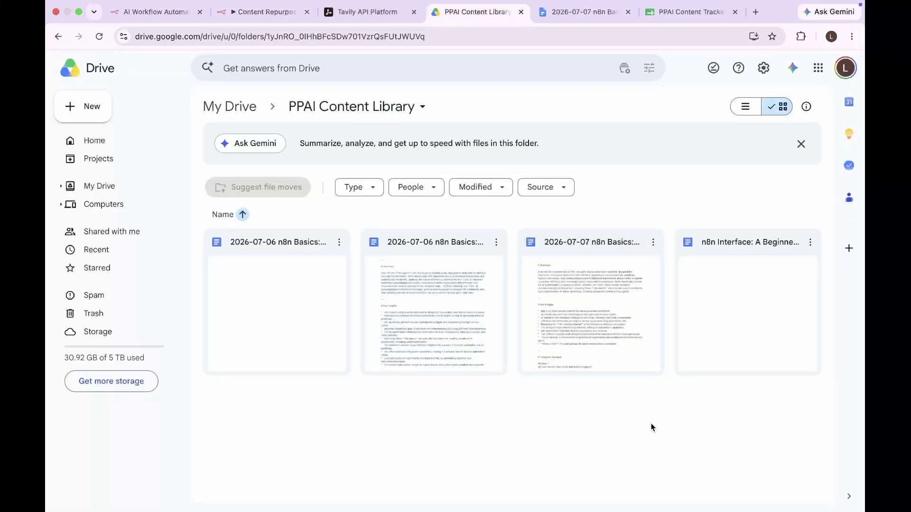
double_click(736, 247)
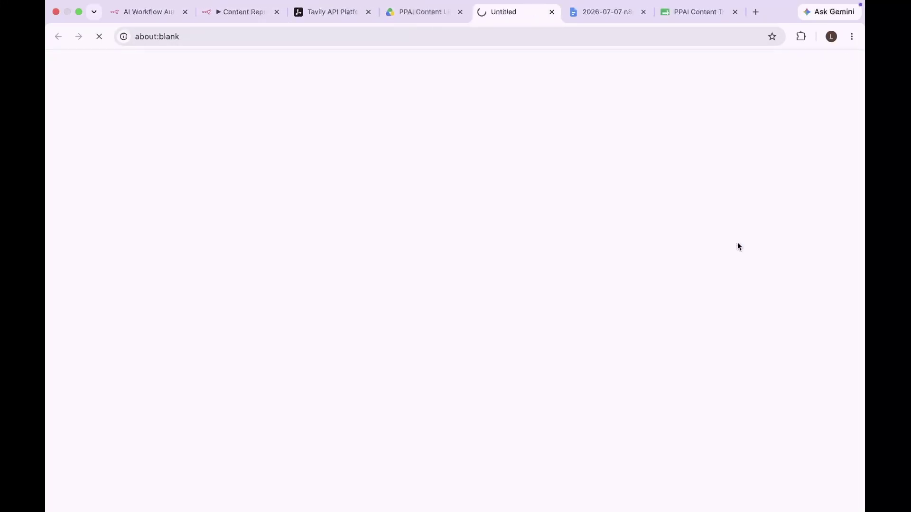
click(427, 20)
key(Escape)
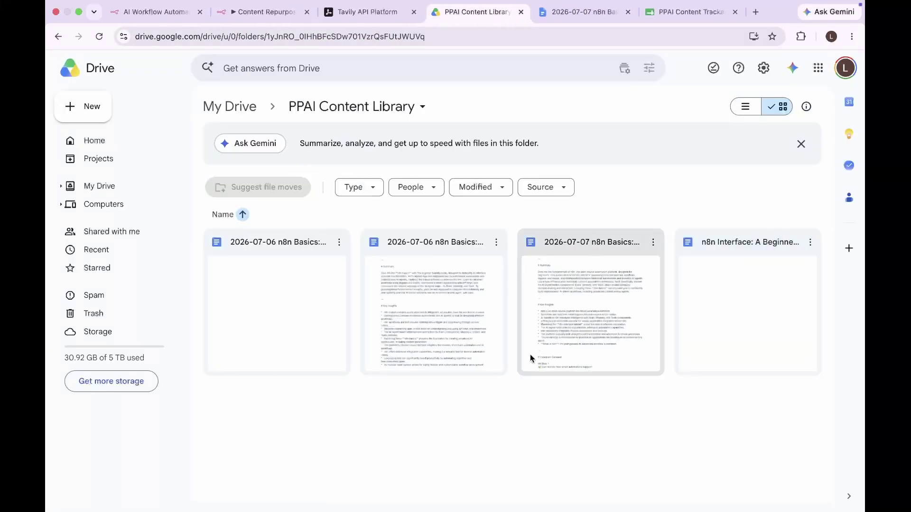
Back in n8n, add an Update a document node with a body text Insert action and map Doc ID to the created document's id.
key(ctrl+Tab)
key(super+grave)
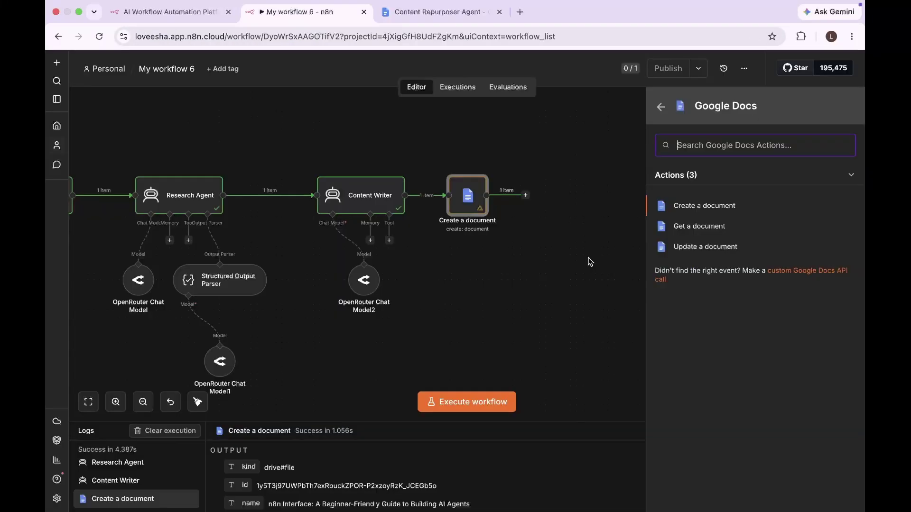
click(730, 247)
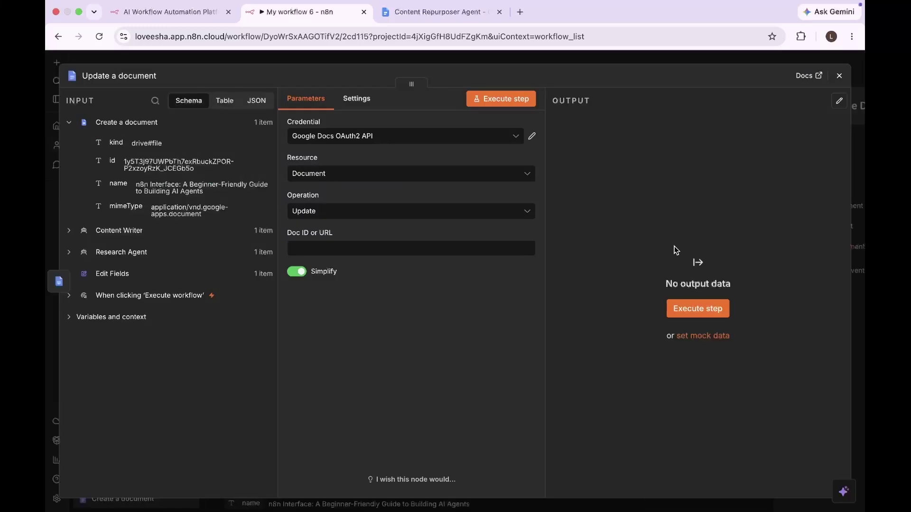
click(391, 249)
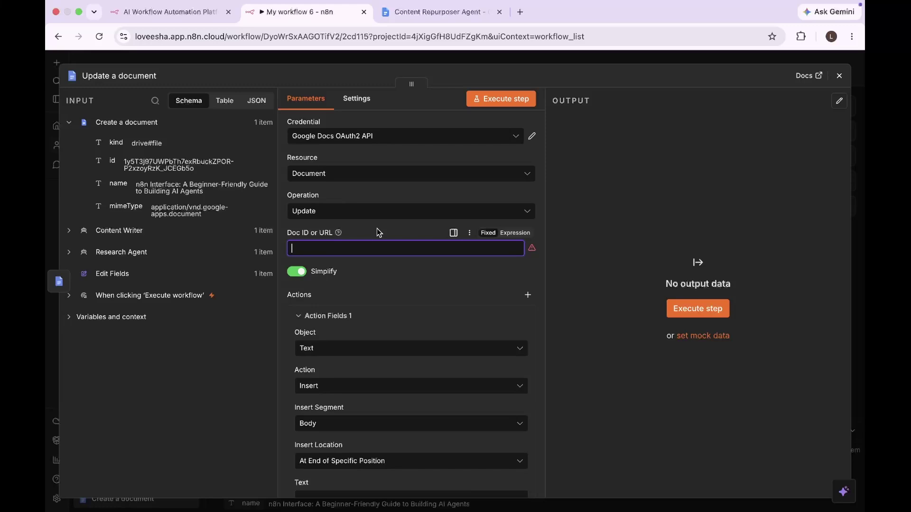
drag(110, 158, 315, 247)
click(482, 317)
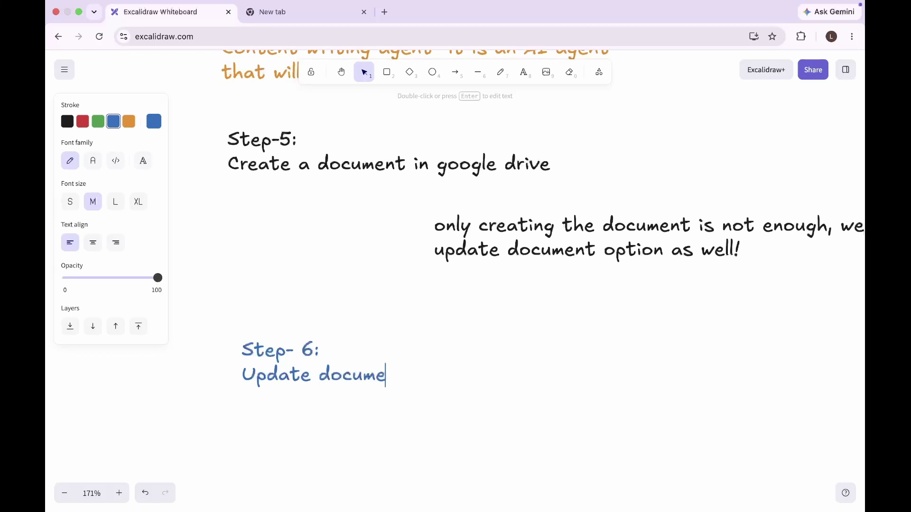
Add the blue note "Step- 6: Update document" and the green note "step-7: Update in the Google Sheet" on the Excalidraw whiteboard.
text(nt)
click(376, 262)
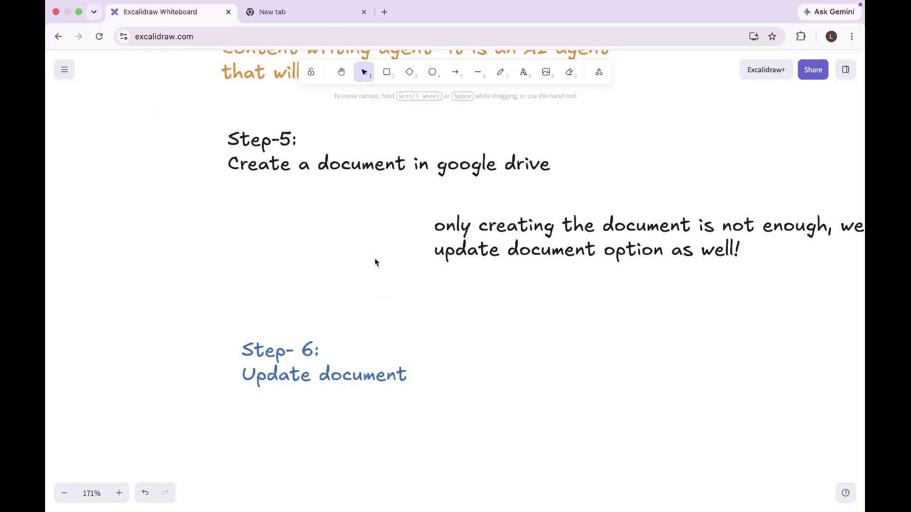
scroll(440, 352, down, 3)
double_click(239, 299)
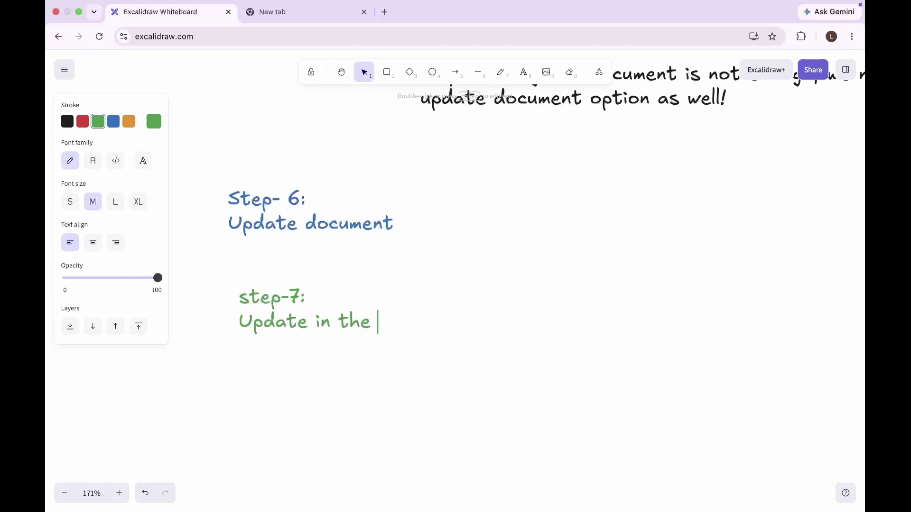
click(383, 389)
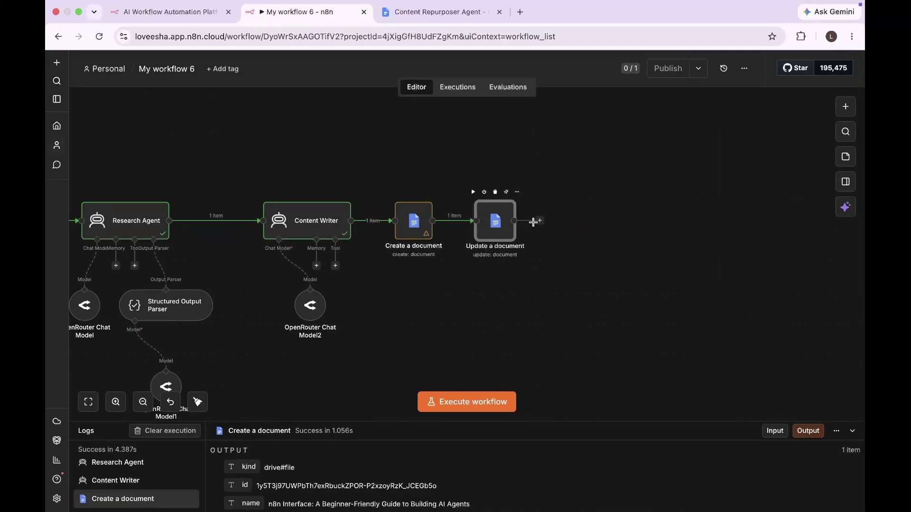
In n8n, add a Google Sheets Append row in sheet node after Update a document, targeting Sheet1 of PPAI Content Tracker.
click(533, 222)
text(google)
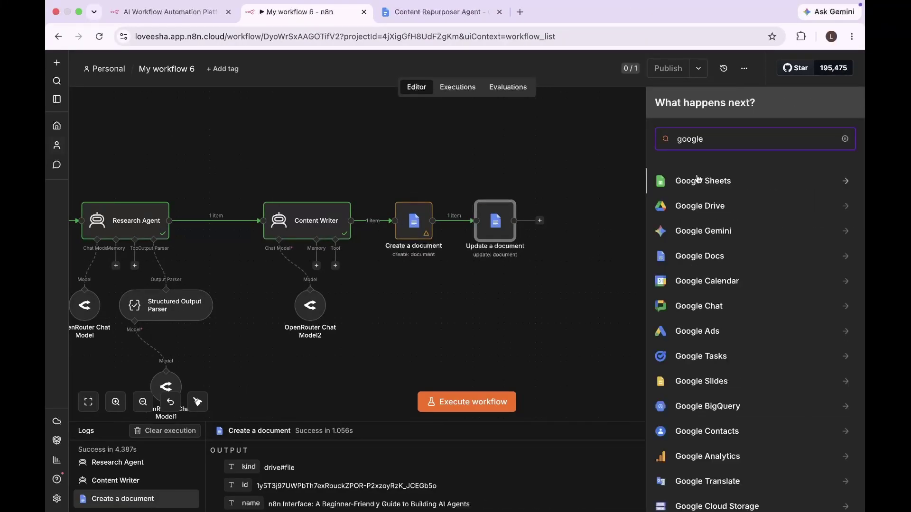
click(701, 179)
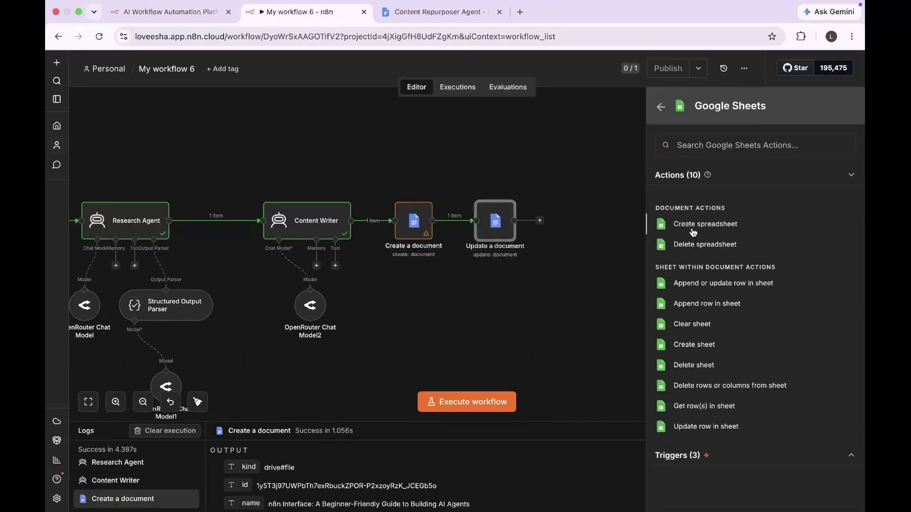
click(720, 308)
click(399, 249)
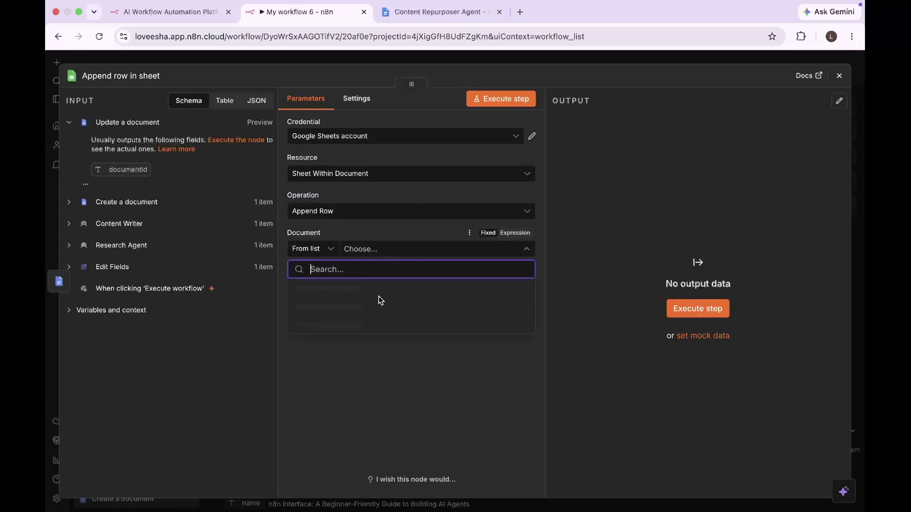
click(354, 288)
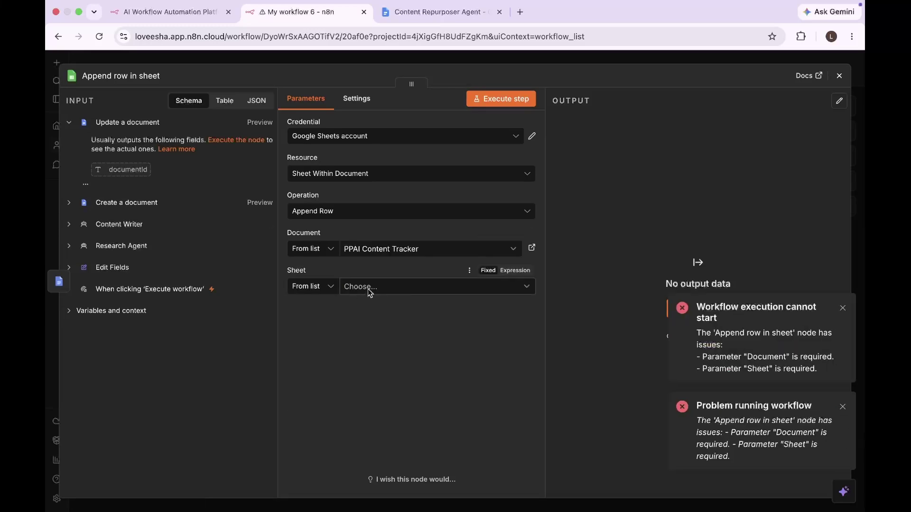
click(370, 290)
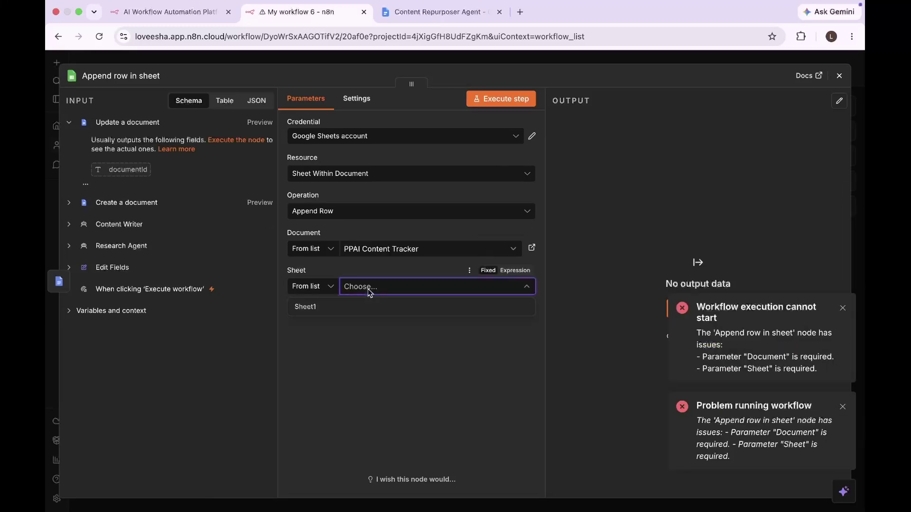
click(350, 306)
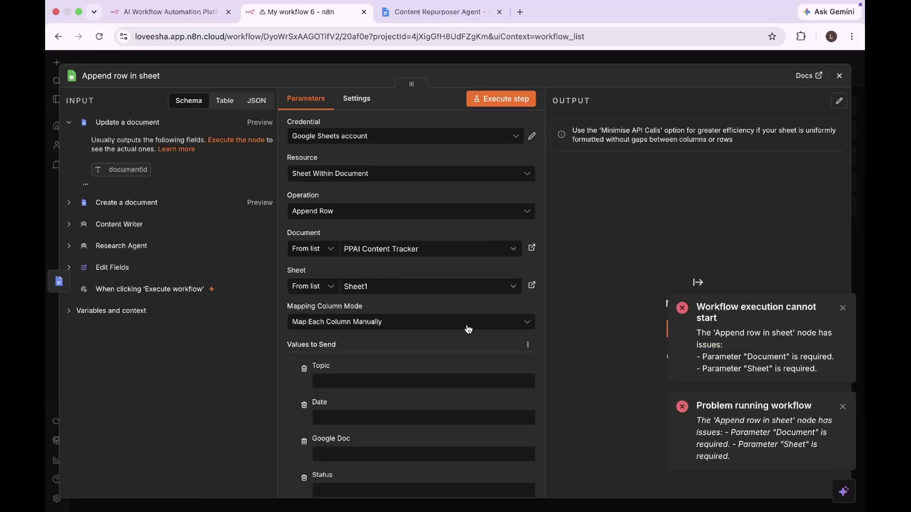
scroll(550, 371, down, 3)
scroll(427, 374, down, 1)
click(423, 346)
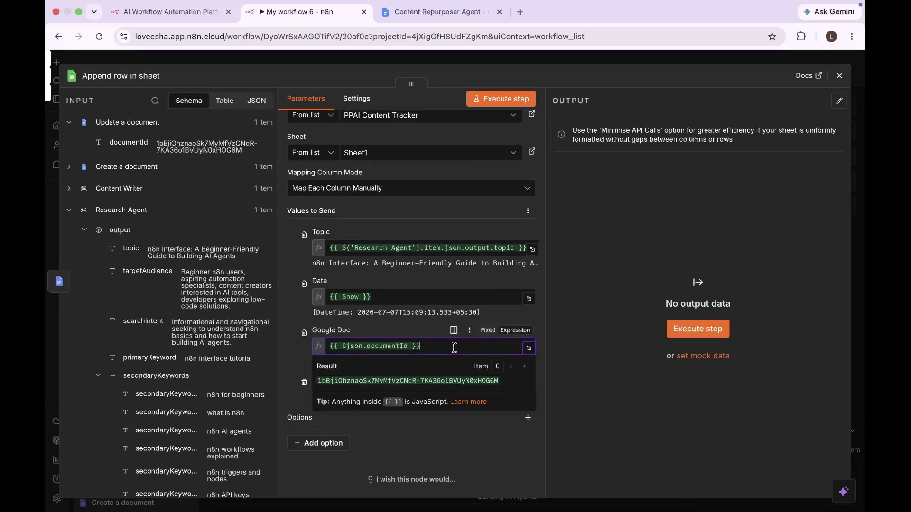
text(https://docs.google.com/document/d/<DocumentID>/edit)
key(super+a)
key(BackSpace)
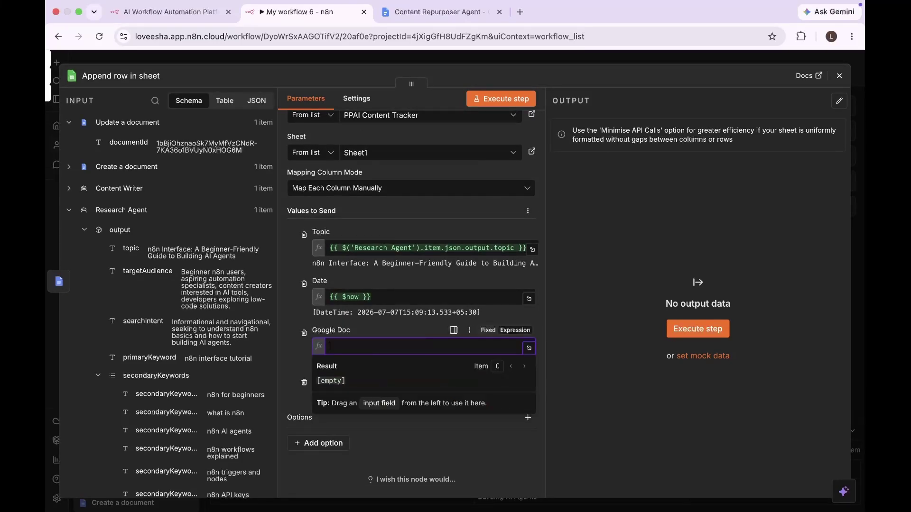
text({{ "https://docs.google.com/document/d/" + $json.id + "/edit" }})
click(462, 468)
scroll(462, 468, down, 1)
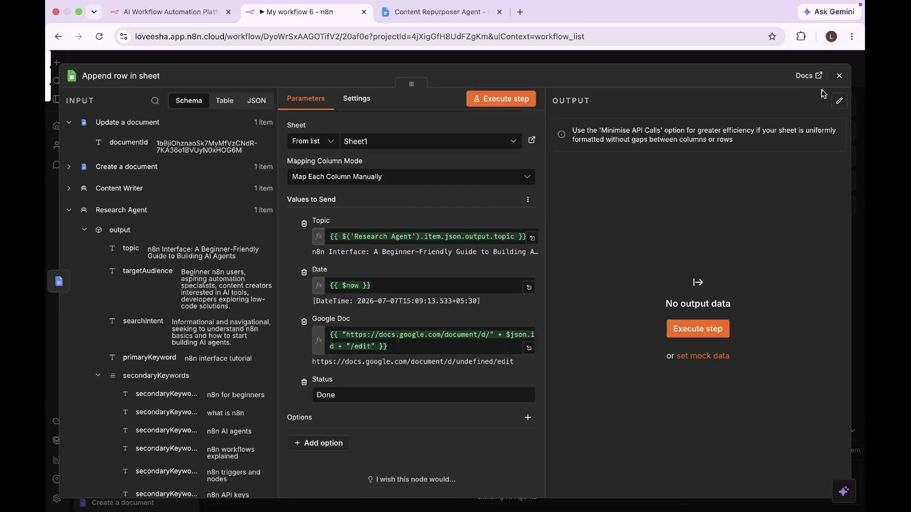
Execute the Append row in sheet node, close its settings, and tidy up the workflow layout.
click(508, 98)
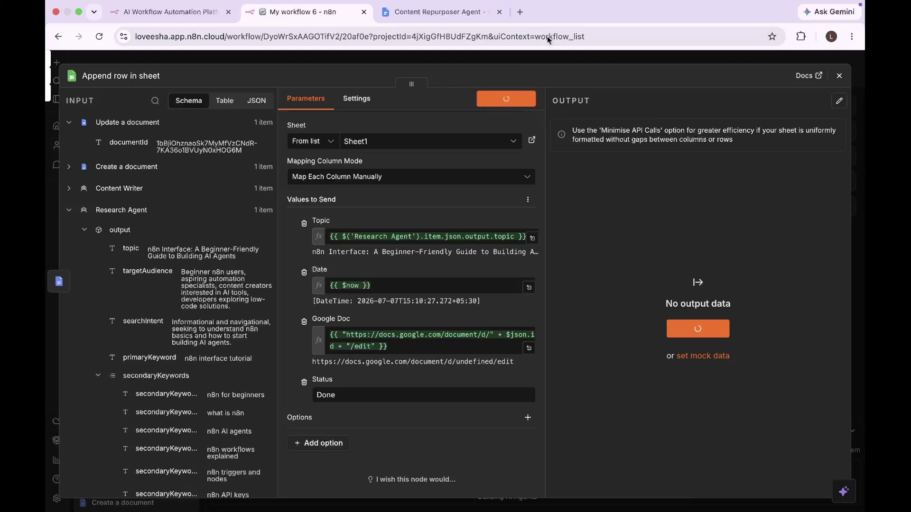
click(839, 75)
scroll(527, 306, down, 2)
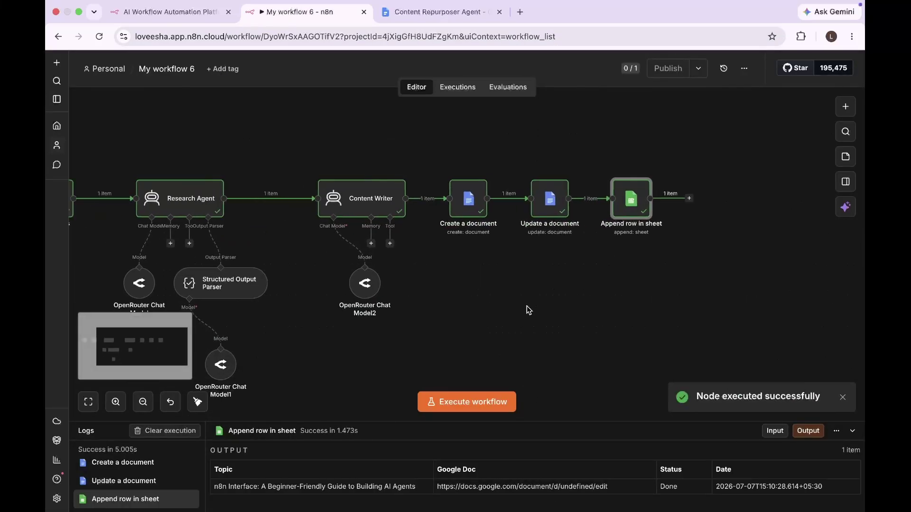
click(198, 402)
scroll(442, 328, up, 1)
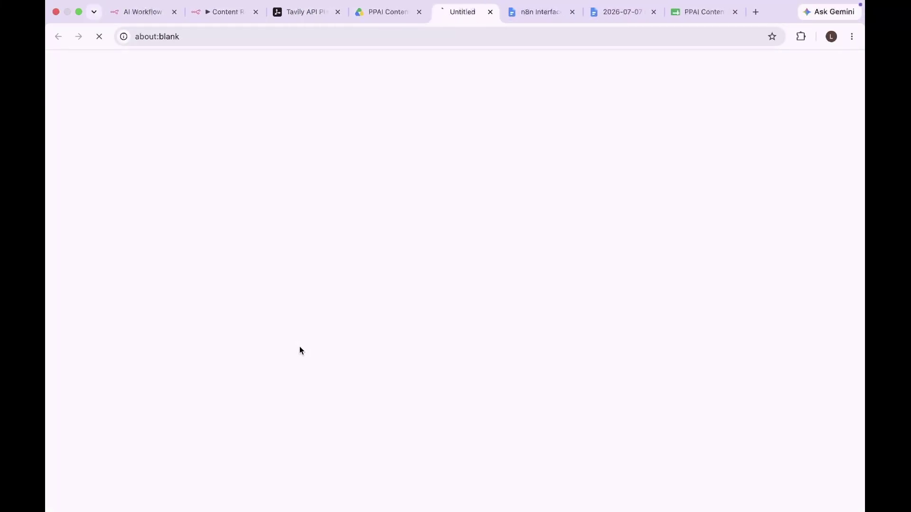
Open the generated 2026-07-07 n8n Interface document from the PPAI Content Library folder and read through to its end.
click(384, 12)
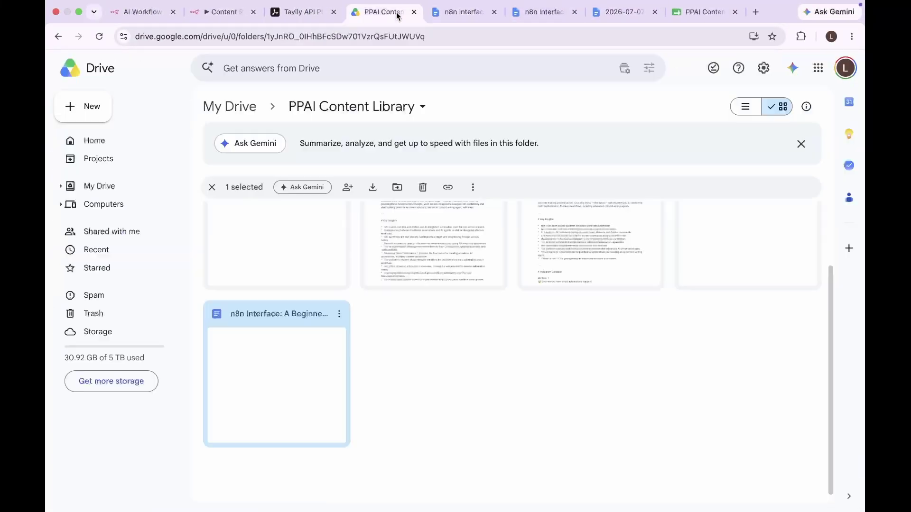
key(Return)
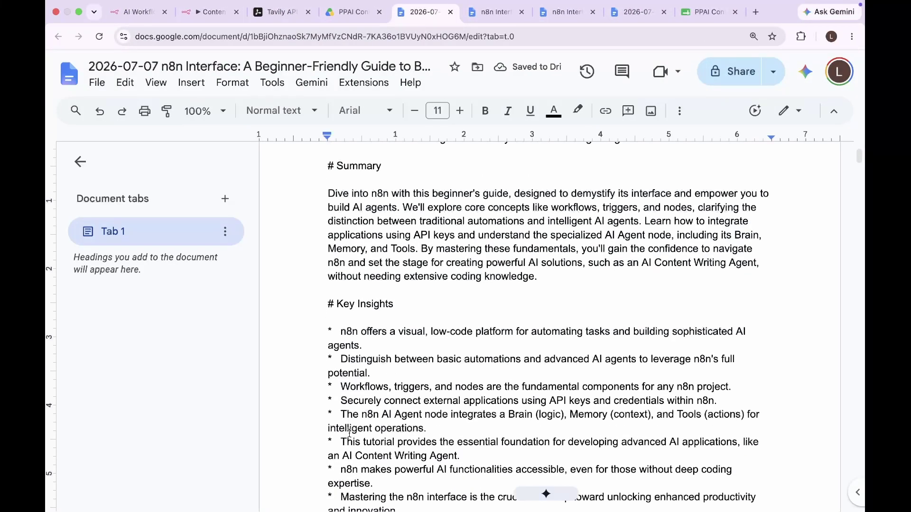
scroll(512, 382, down, 2)
scroll(512, 377, down, 20)
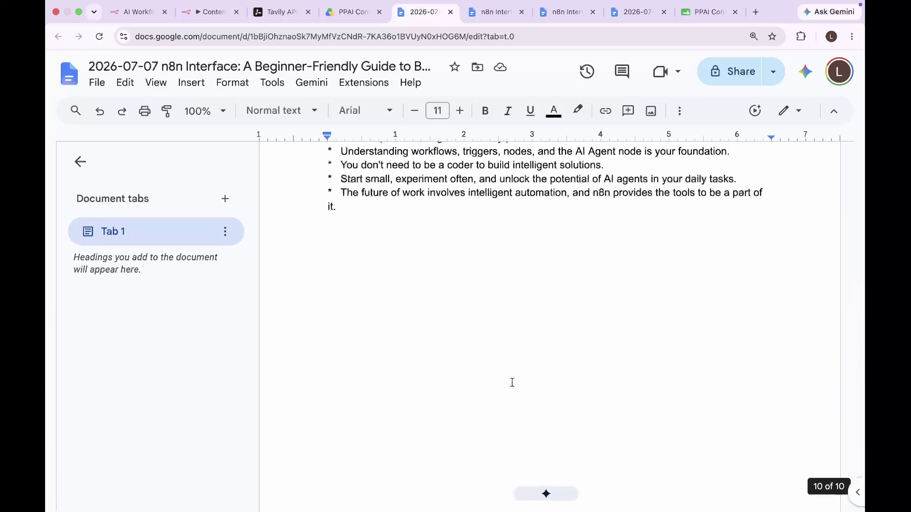
Check the appended topic, date, document link and status in the PPAI Content Tracker spreadsheet.
click(704, 15)
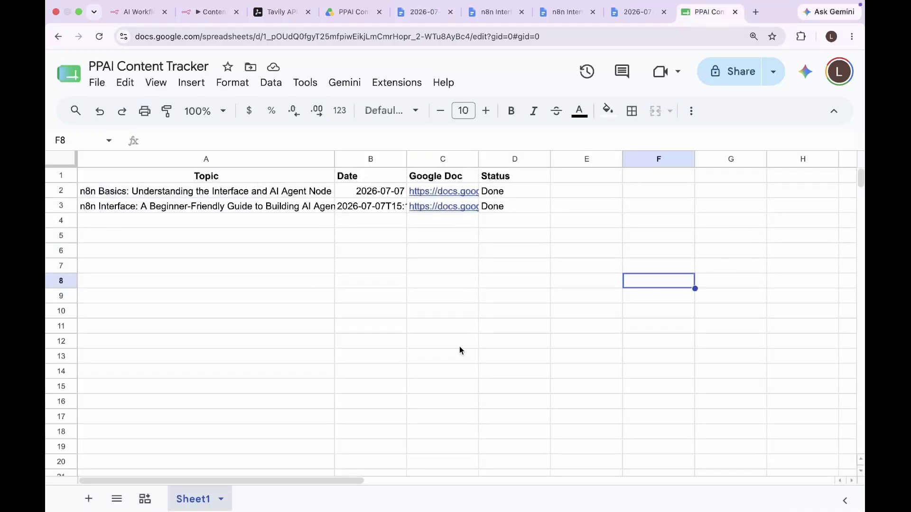
click(403, 202)
click(497, 260)
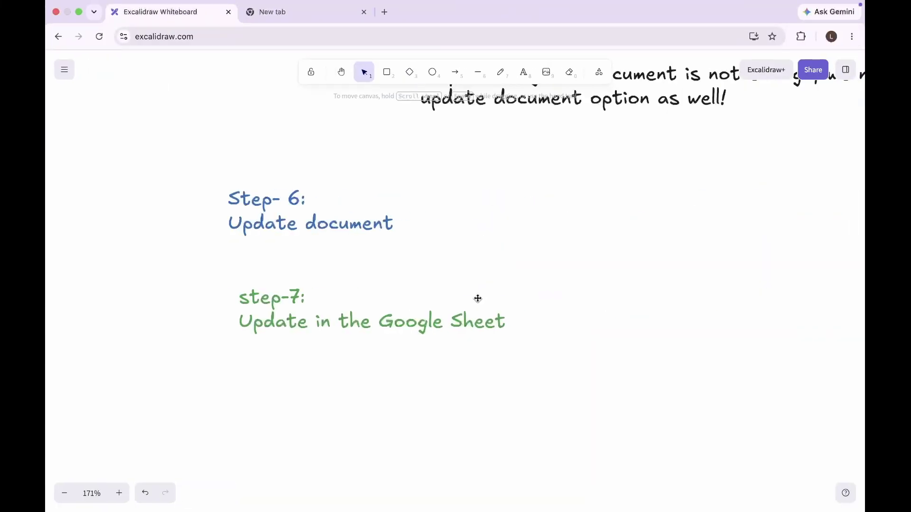
Review the workflow step notes and the architecture diagram on the Excalidraw whiteboard.
scroll(477, 298, up, 10)
scroll(240, 212, up, 1)
scroll(301, 356, down, 3)
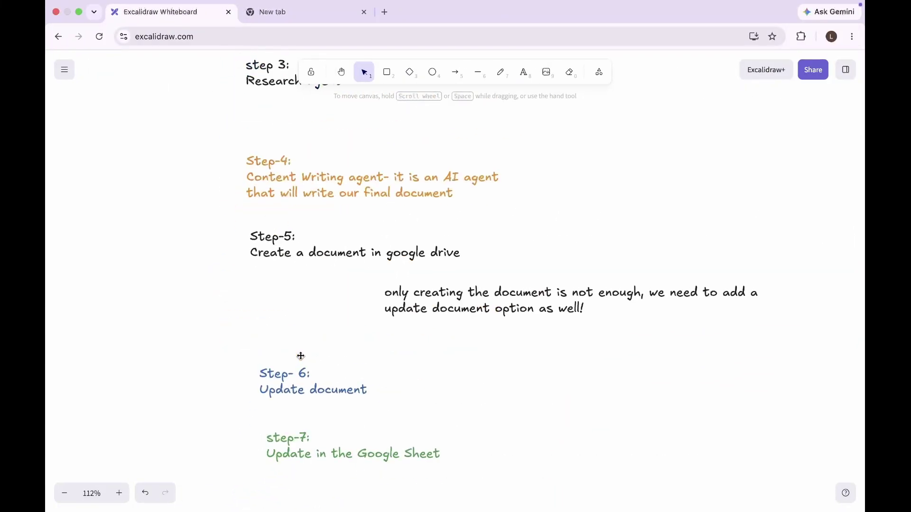
scroll(245, 418, up, 8)
scroll(245, 418, up, 3)
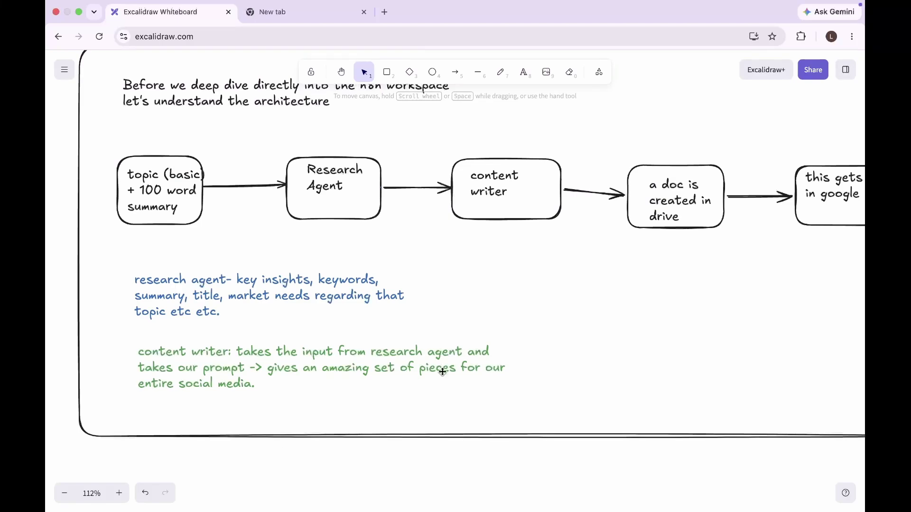
scroll(442, 371, down, 3)
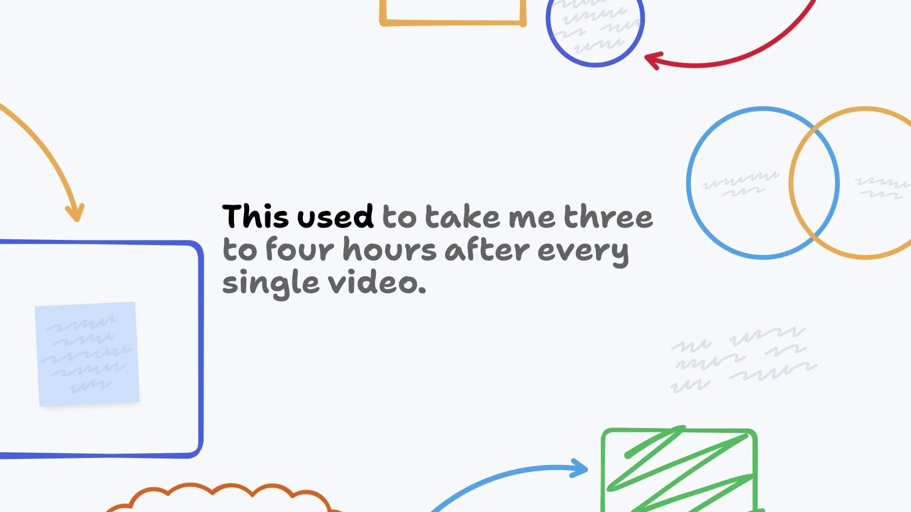